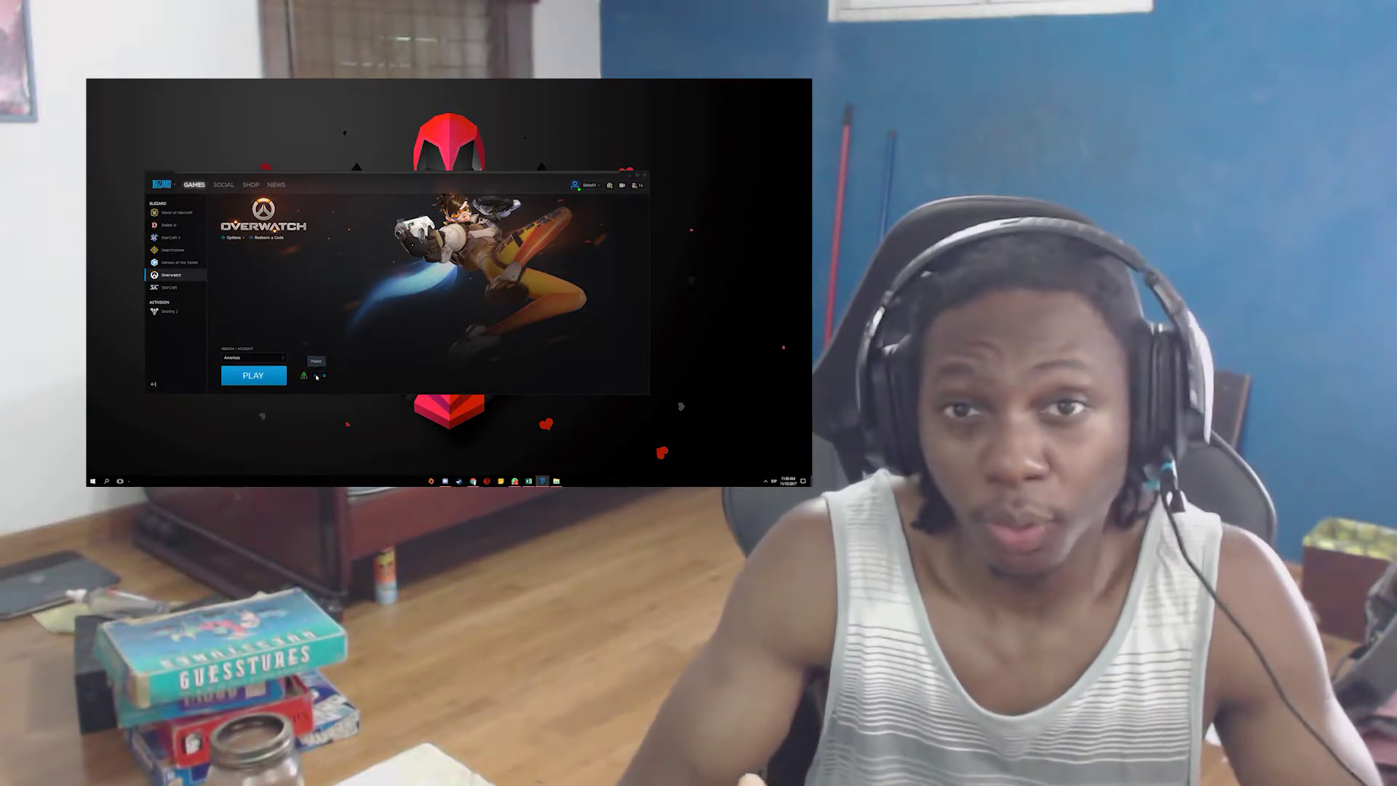
- Browse the Heroes of the Storm, Hearthstone and StarCraft II pages, ending on StarCraft
left_click(165, 263)
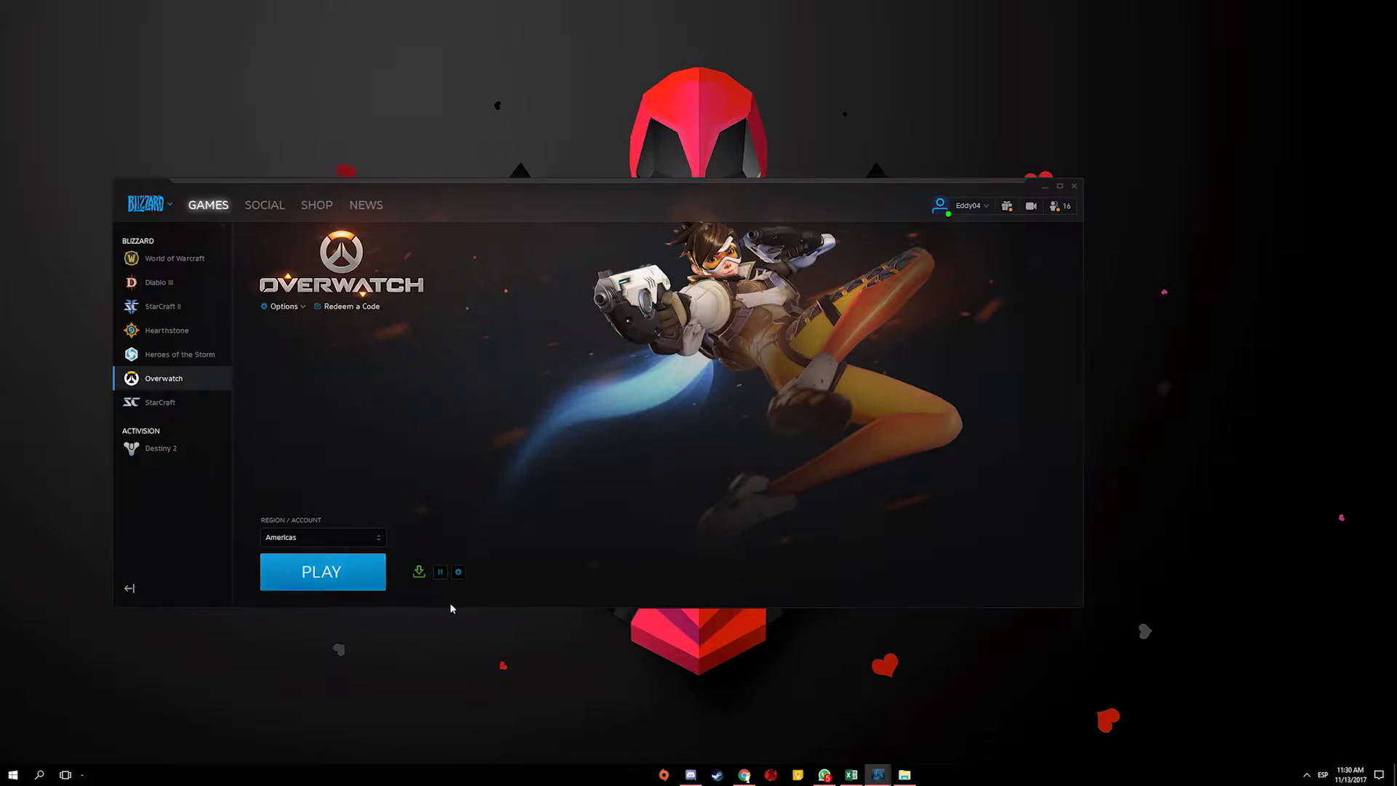
left_click(150, 357)
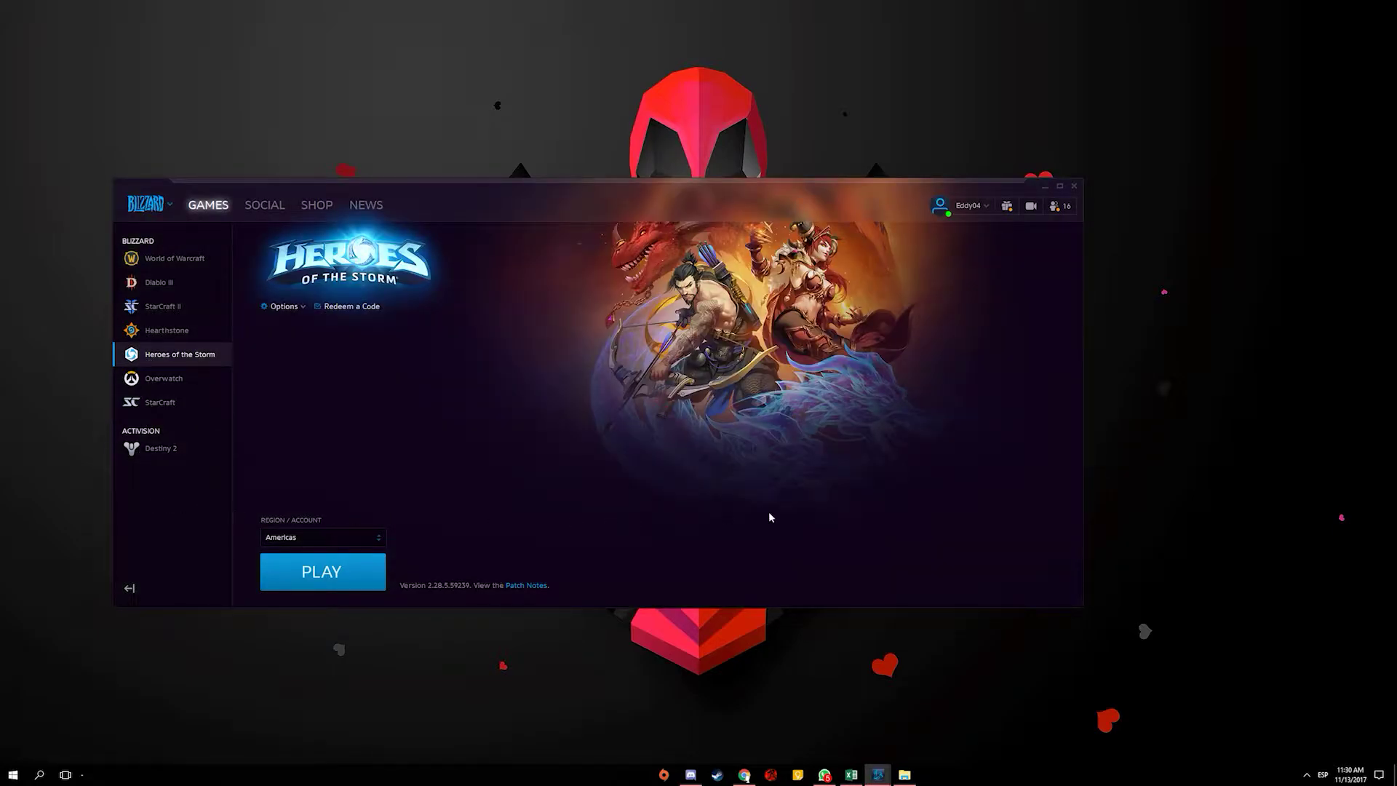
left_click(152, 330)
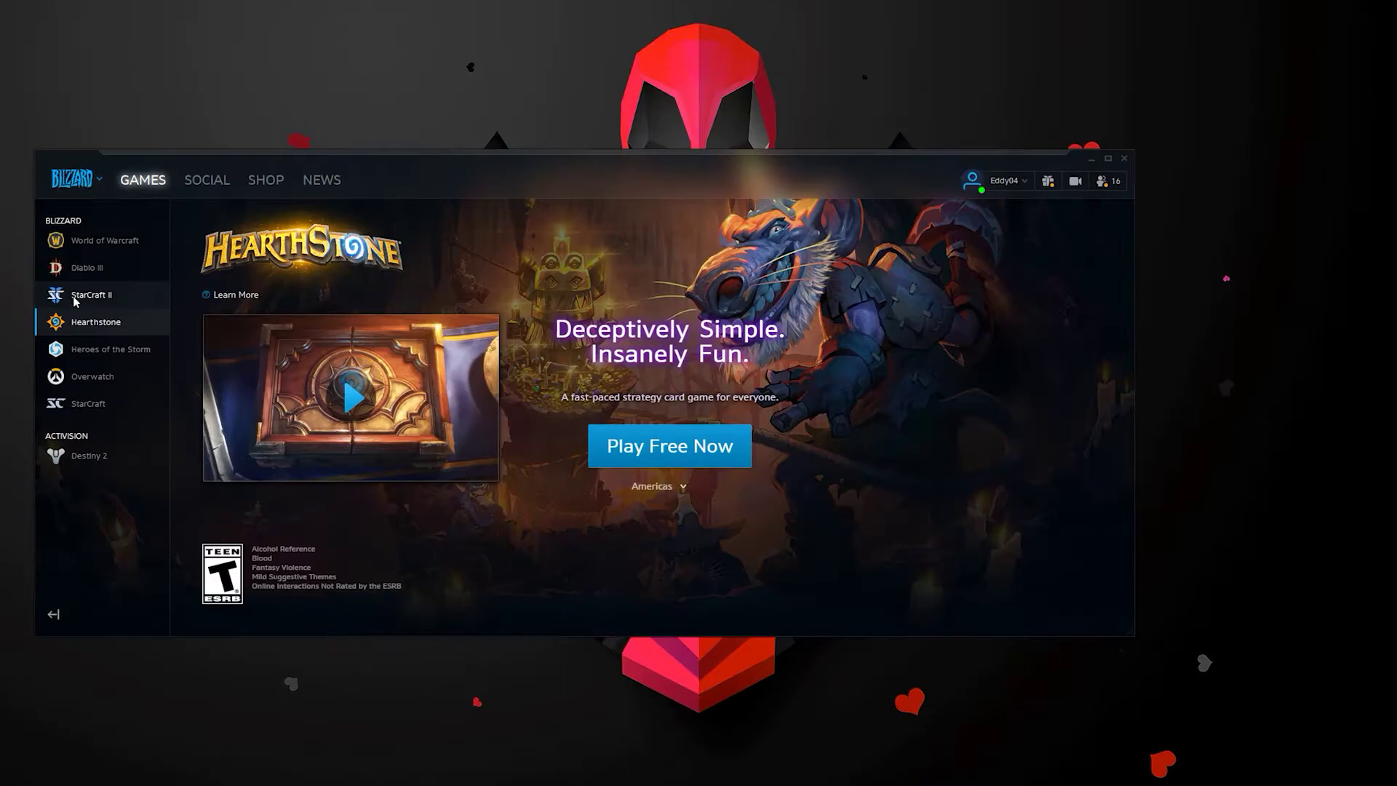
left_click(152, 307)
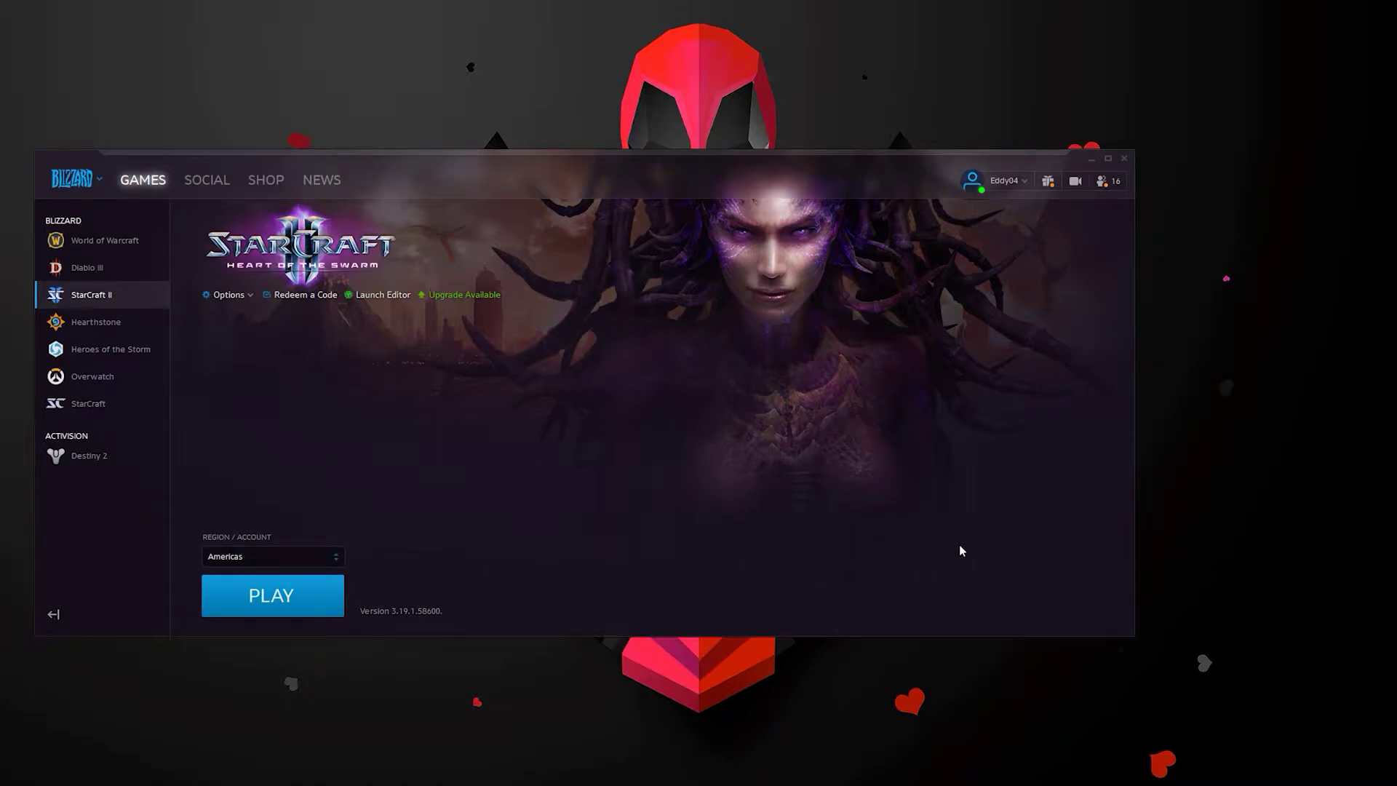
left_click(88, 403)
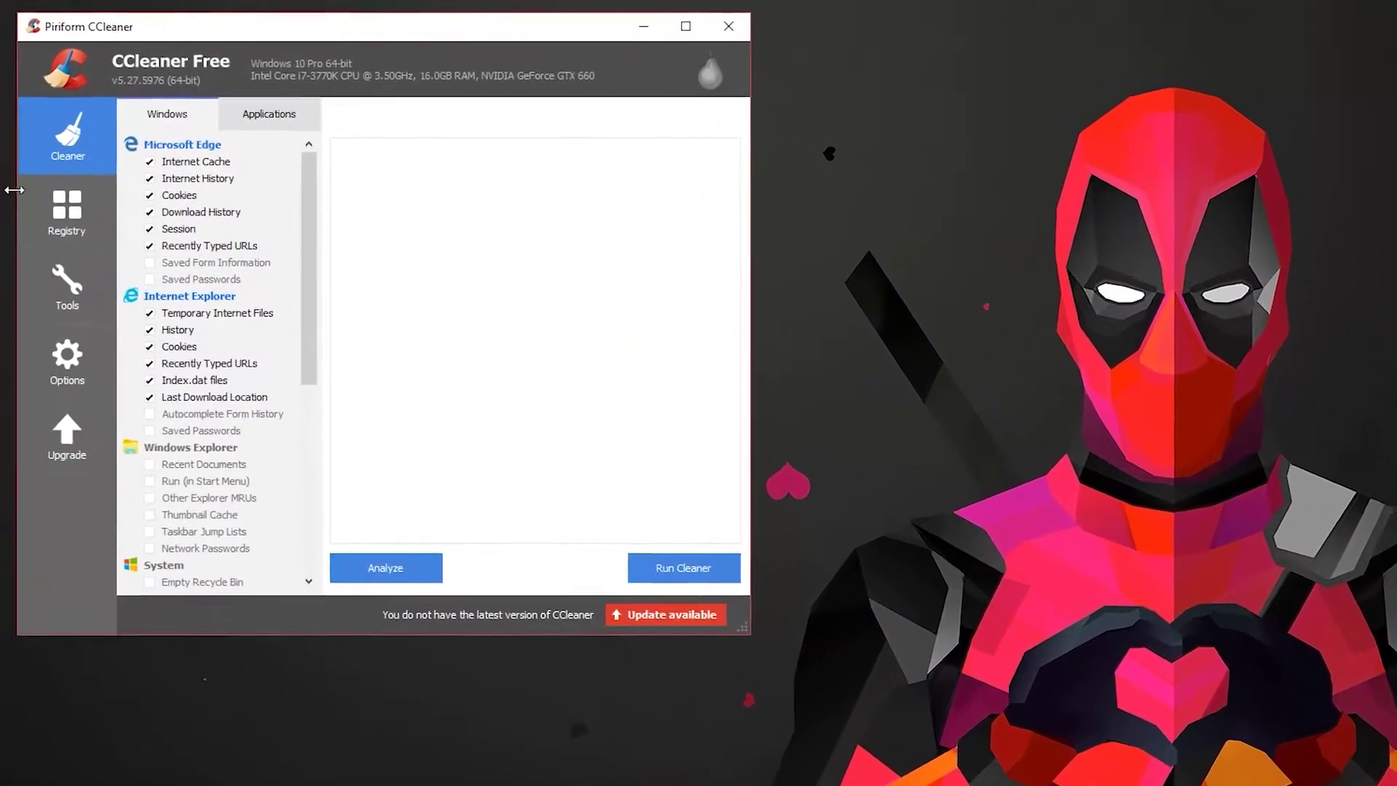
- Scan the registry with CCleaner and fix all found issues after saving a backup
left_click(20, 164)
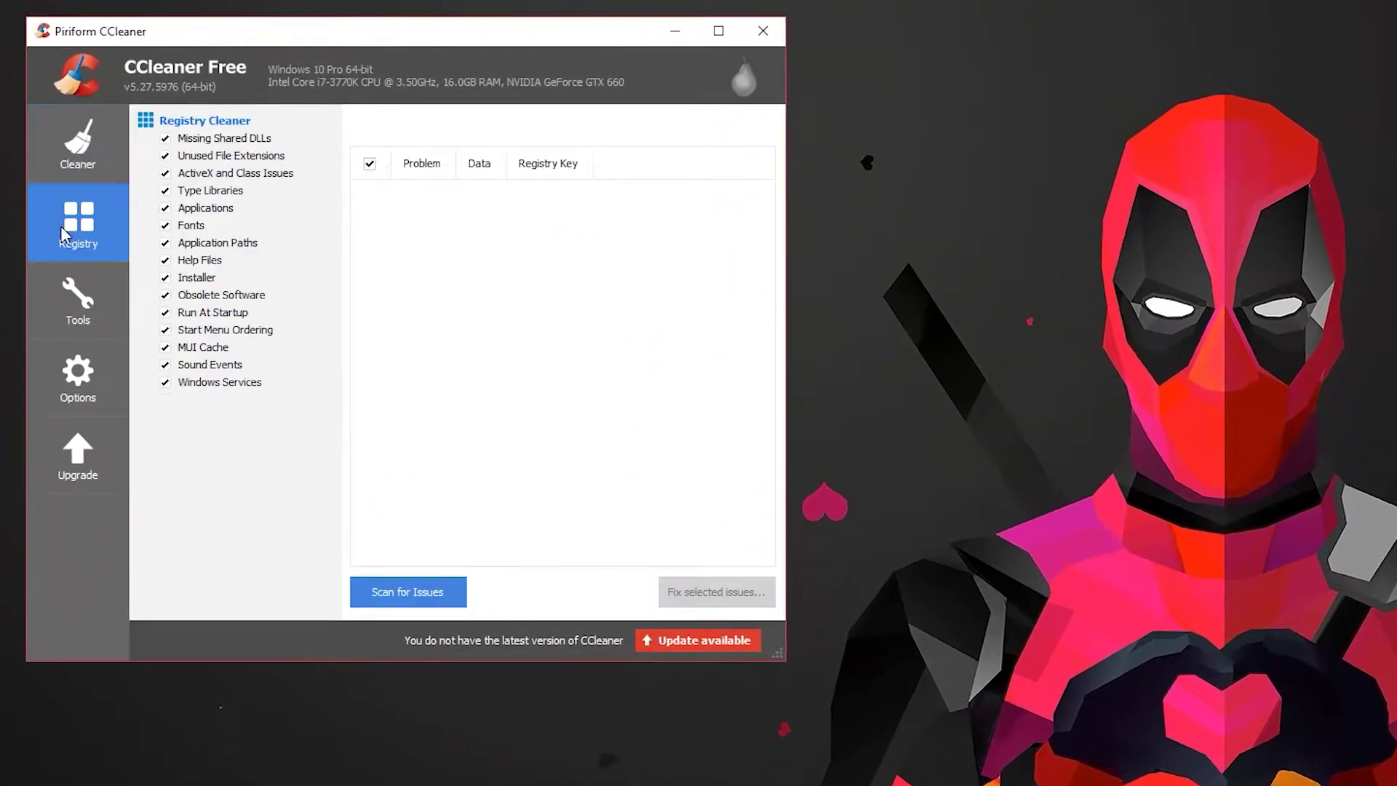
left_click(405, 590)
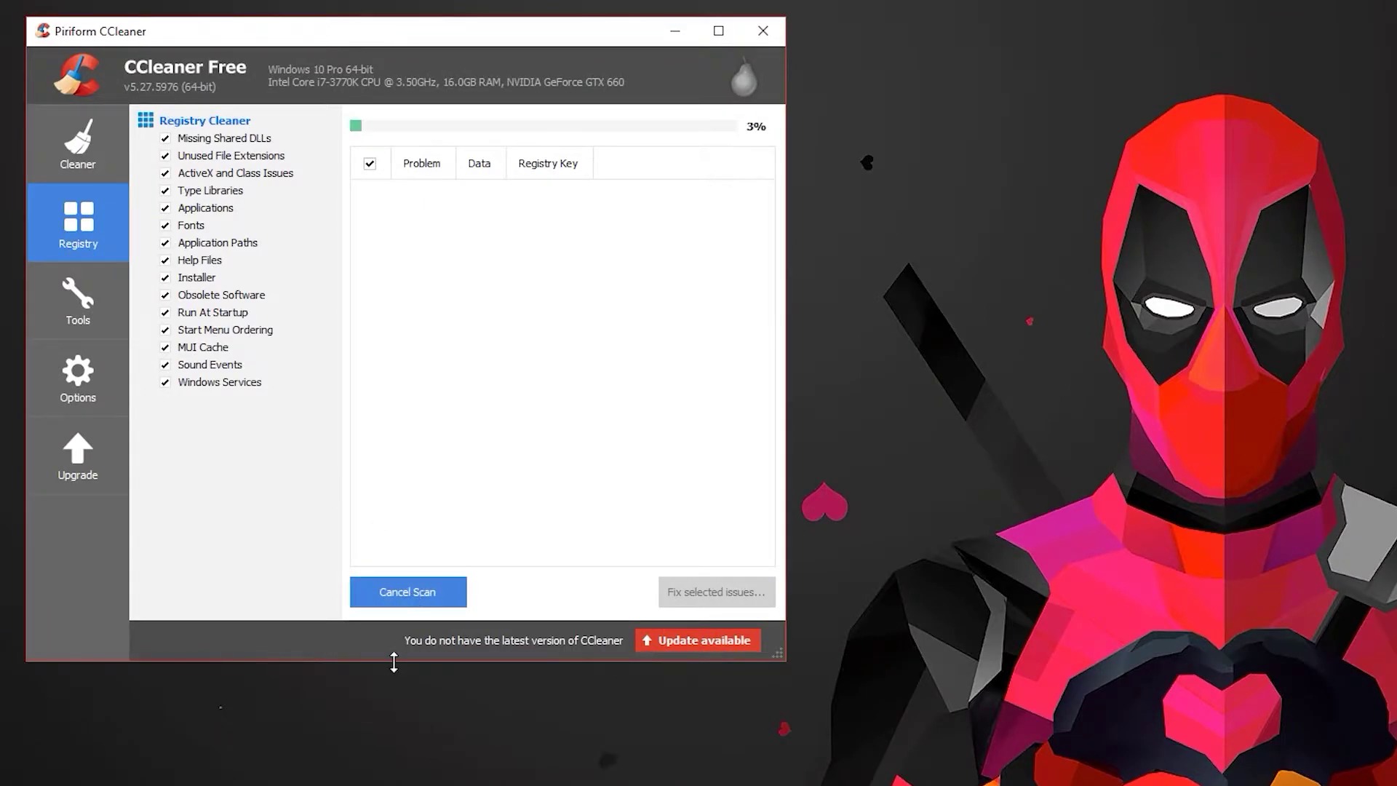
left_click(717, 591)
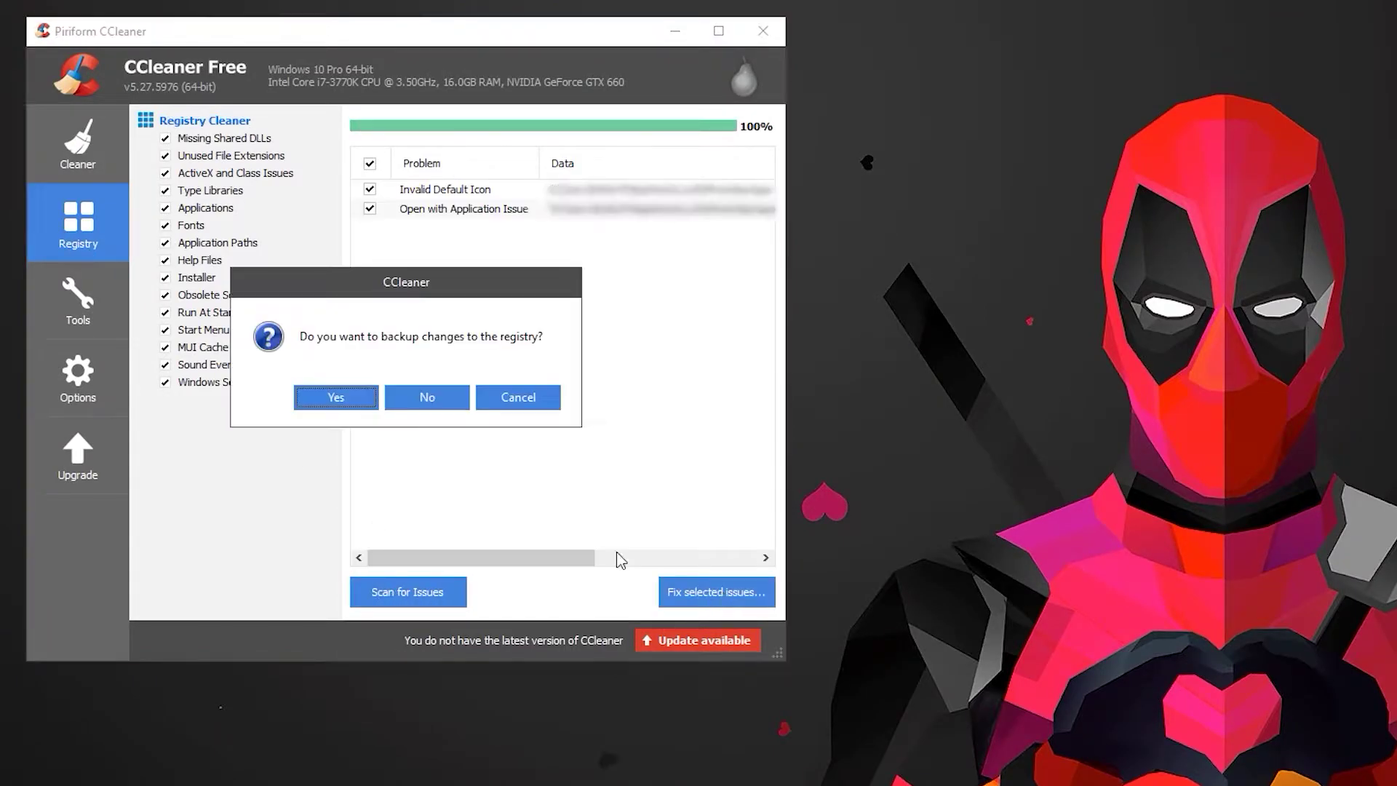
left_click(331, 397)
left_click(517, 405)
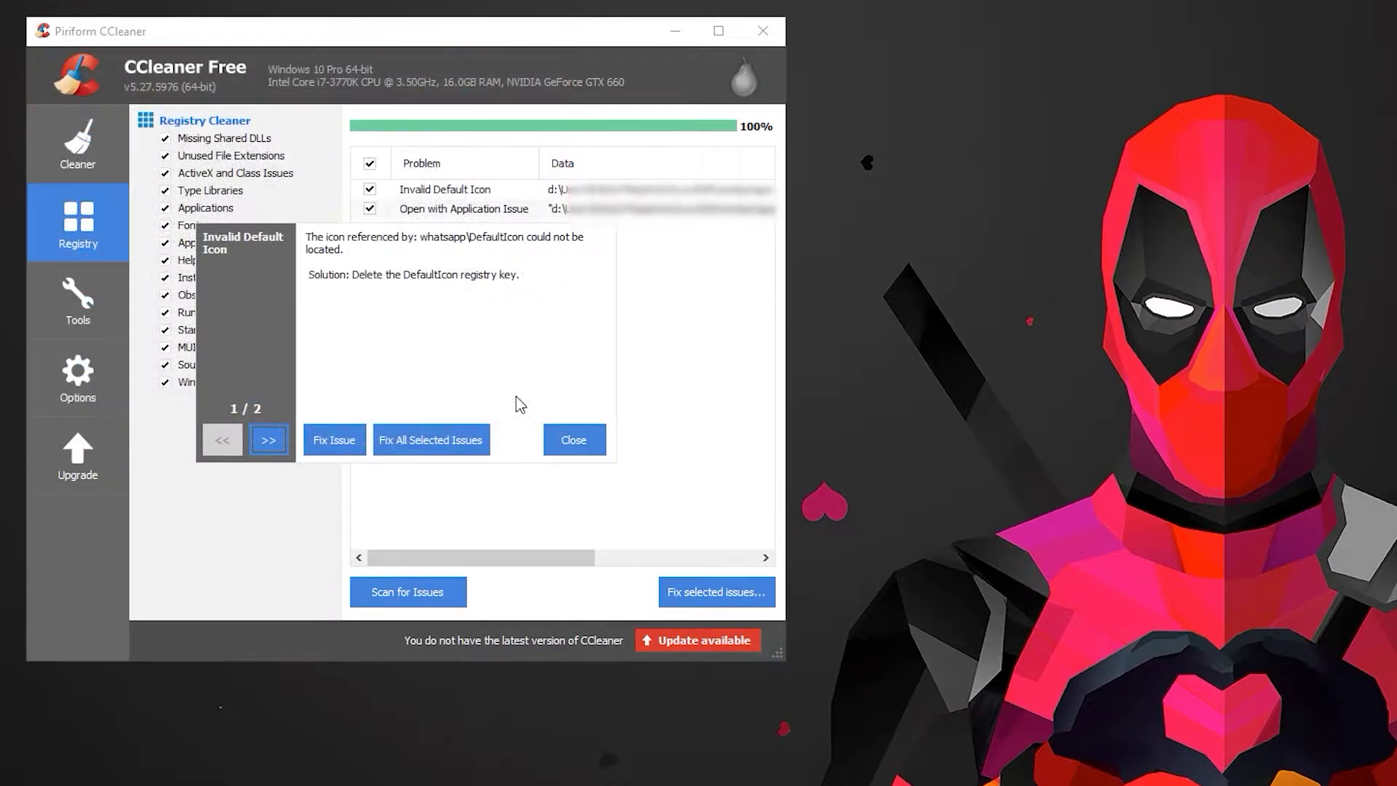
left_click(431, 439)
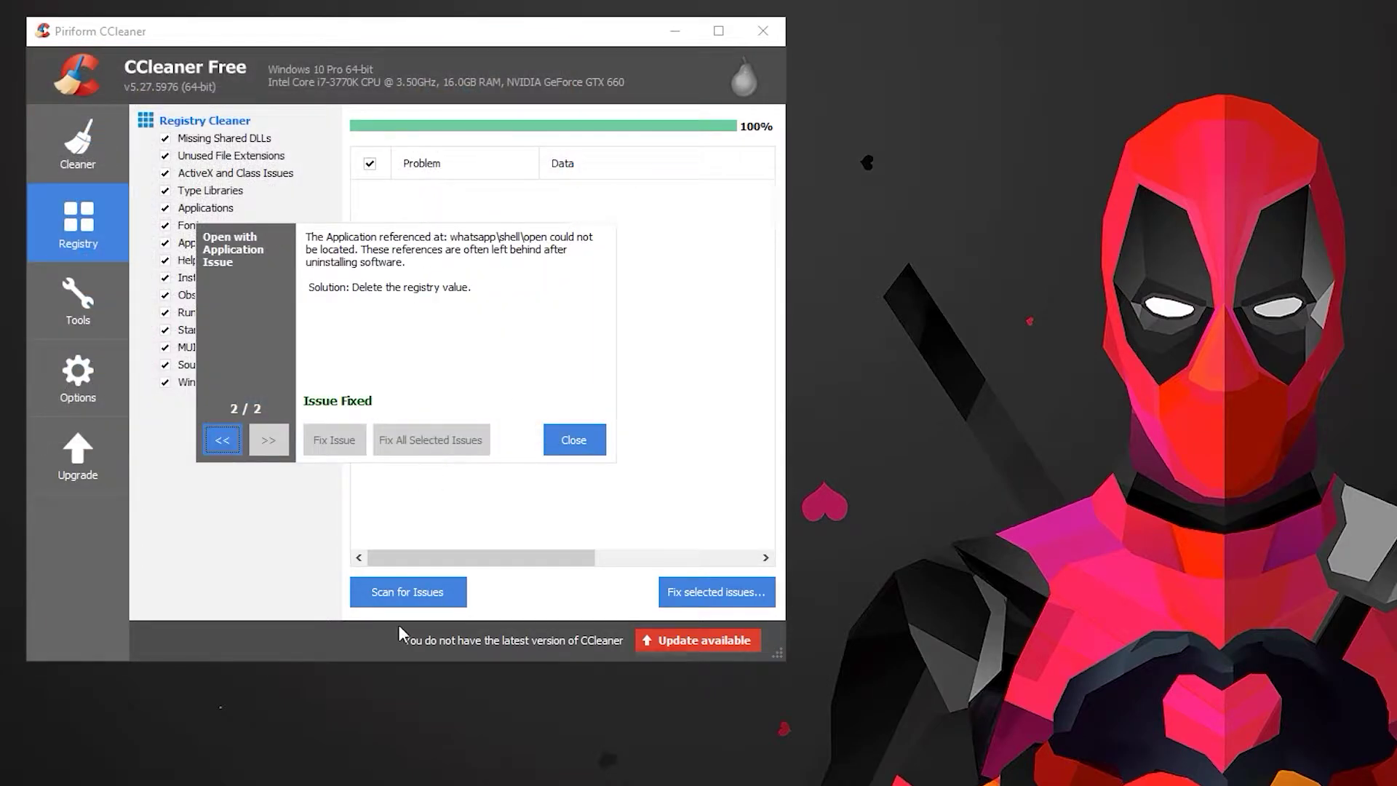
left_click(578, 443)
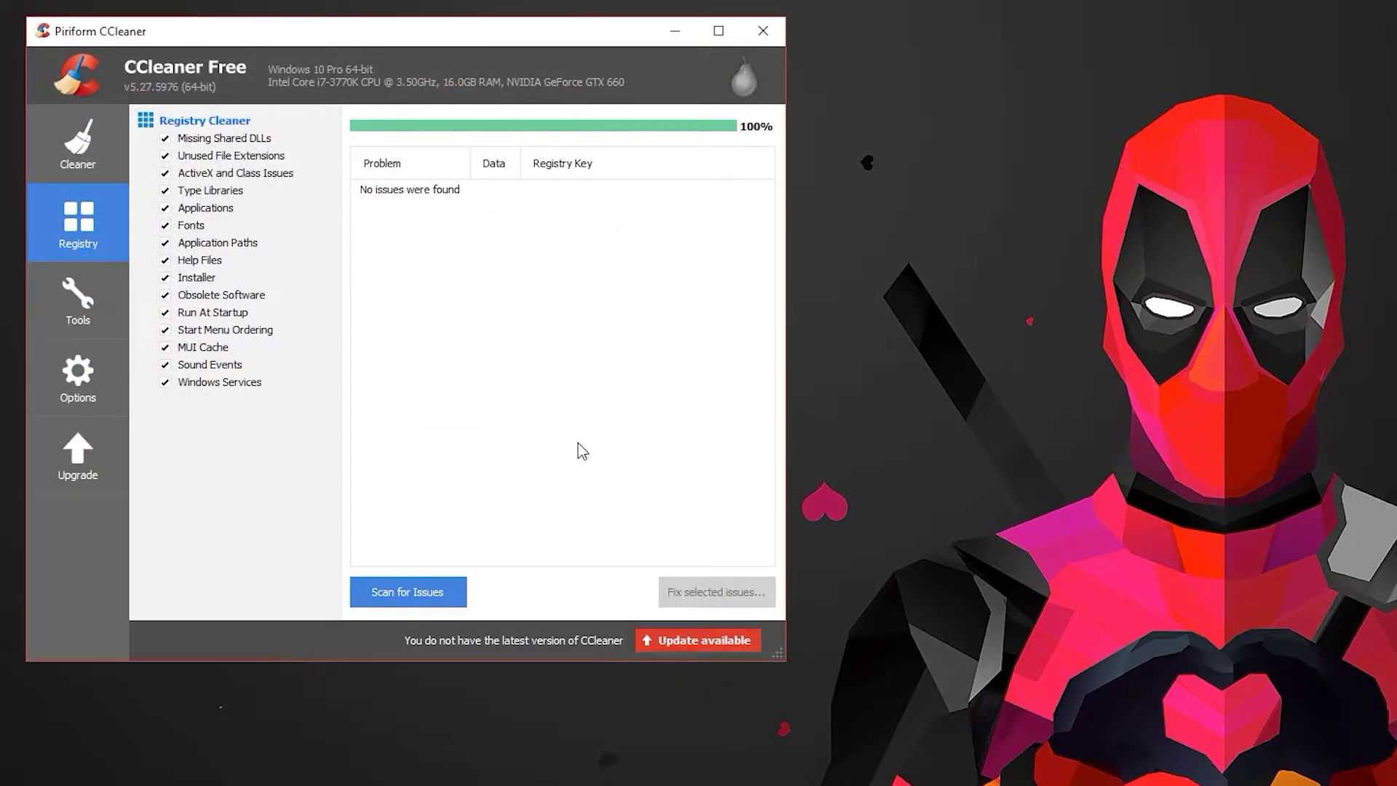
- Close CCleaner and bring up Battle.net's tray icon menu
left_click(764, 30)
left_click(1250, 767)
right_click(1271, 727)
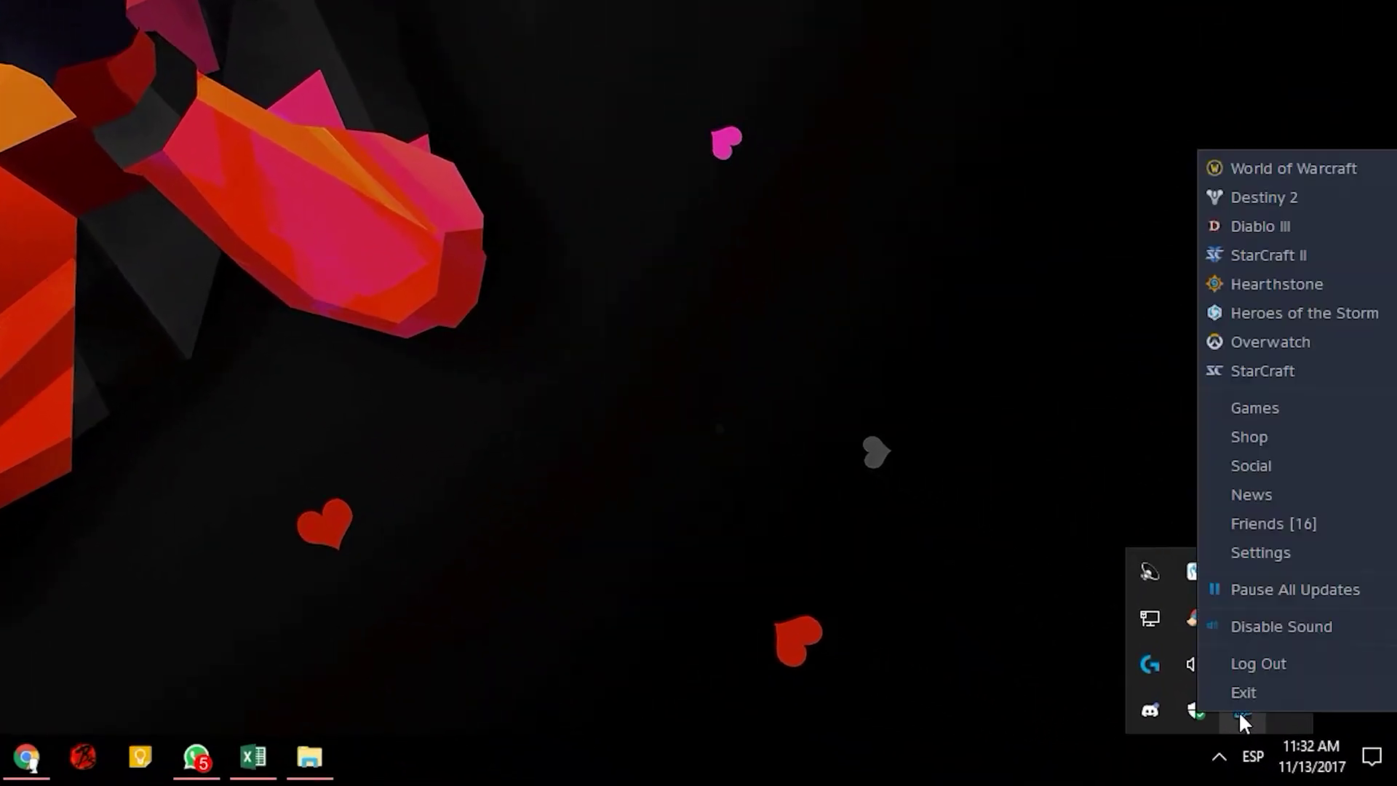
- Quit Battle.net and inspect the Battle.net folder inside ProgramData
left_click(1265, 692)
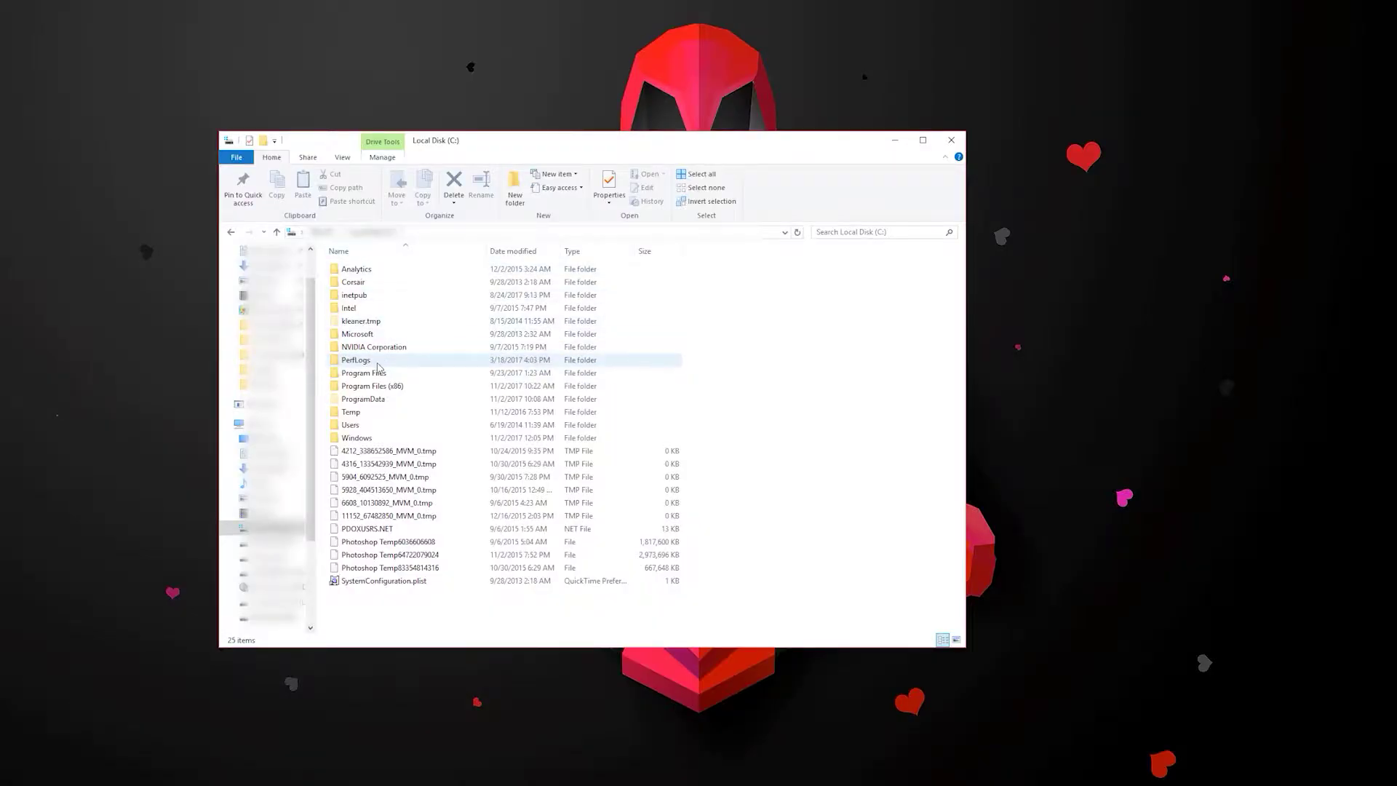
double_click(363, 398)
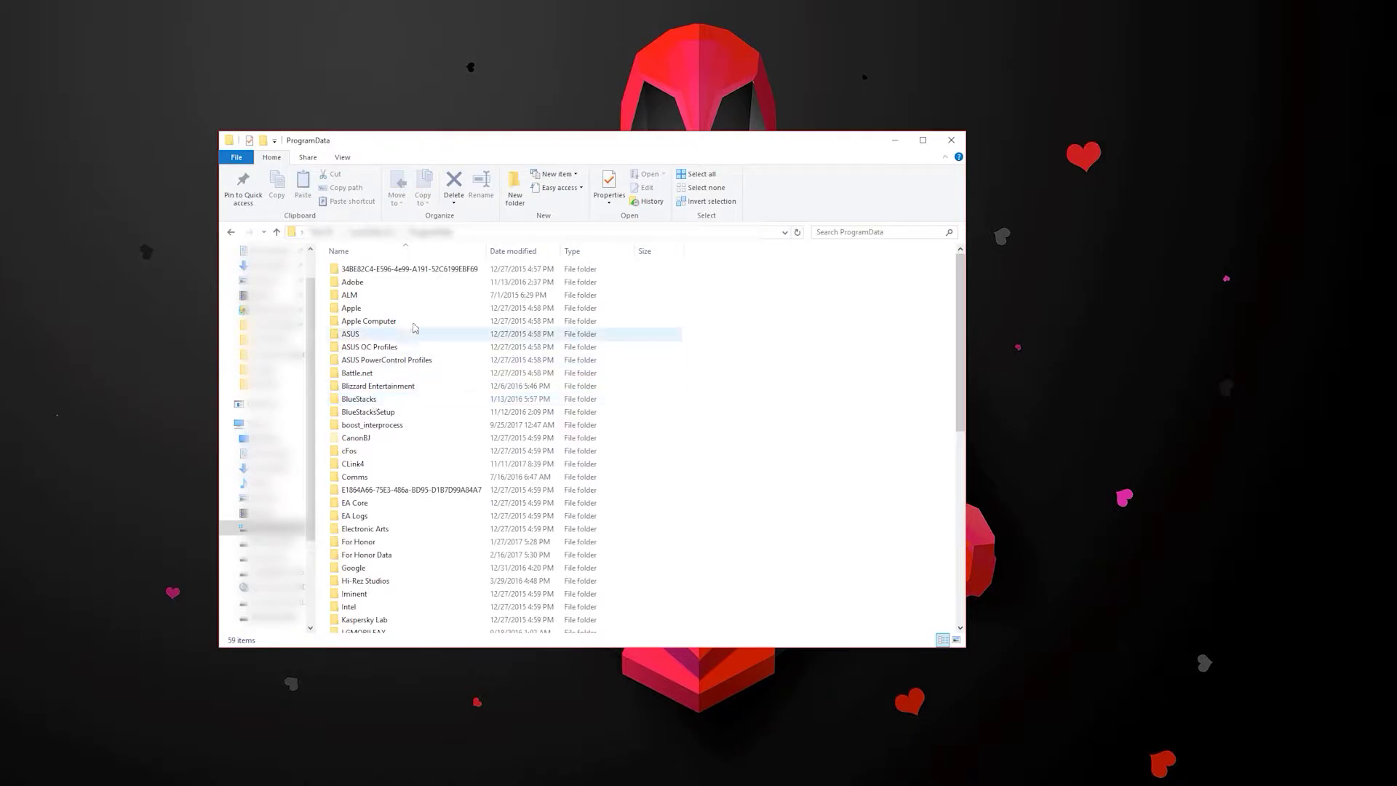
left_click(375, 374)
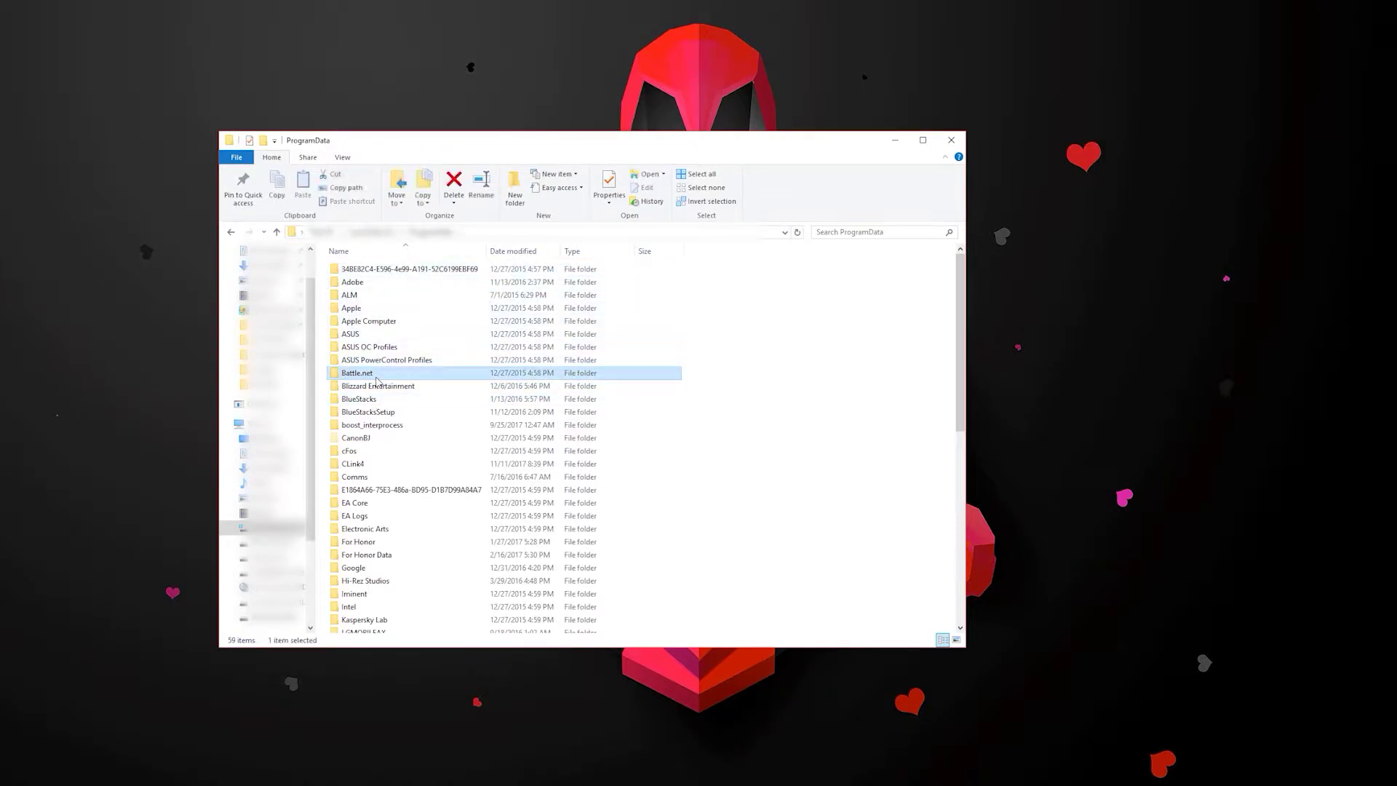
double_click(367, 373)
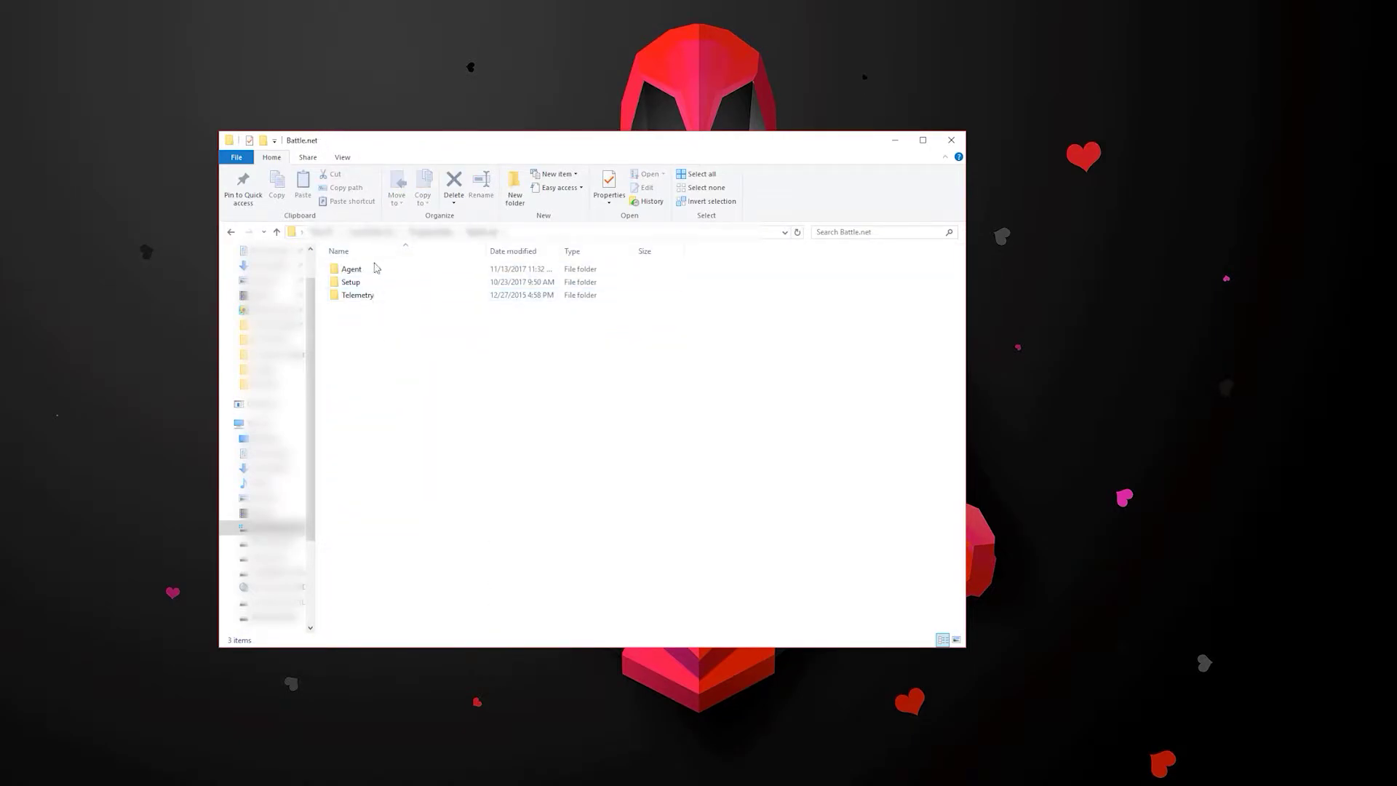
- Back in ProgramData, permanently delete the Battle.net folder with Shift+Delete
left_click(231, 231)
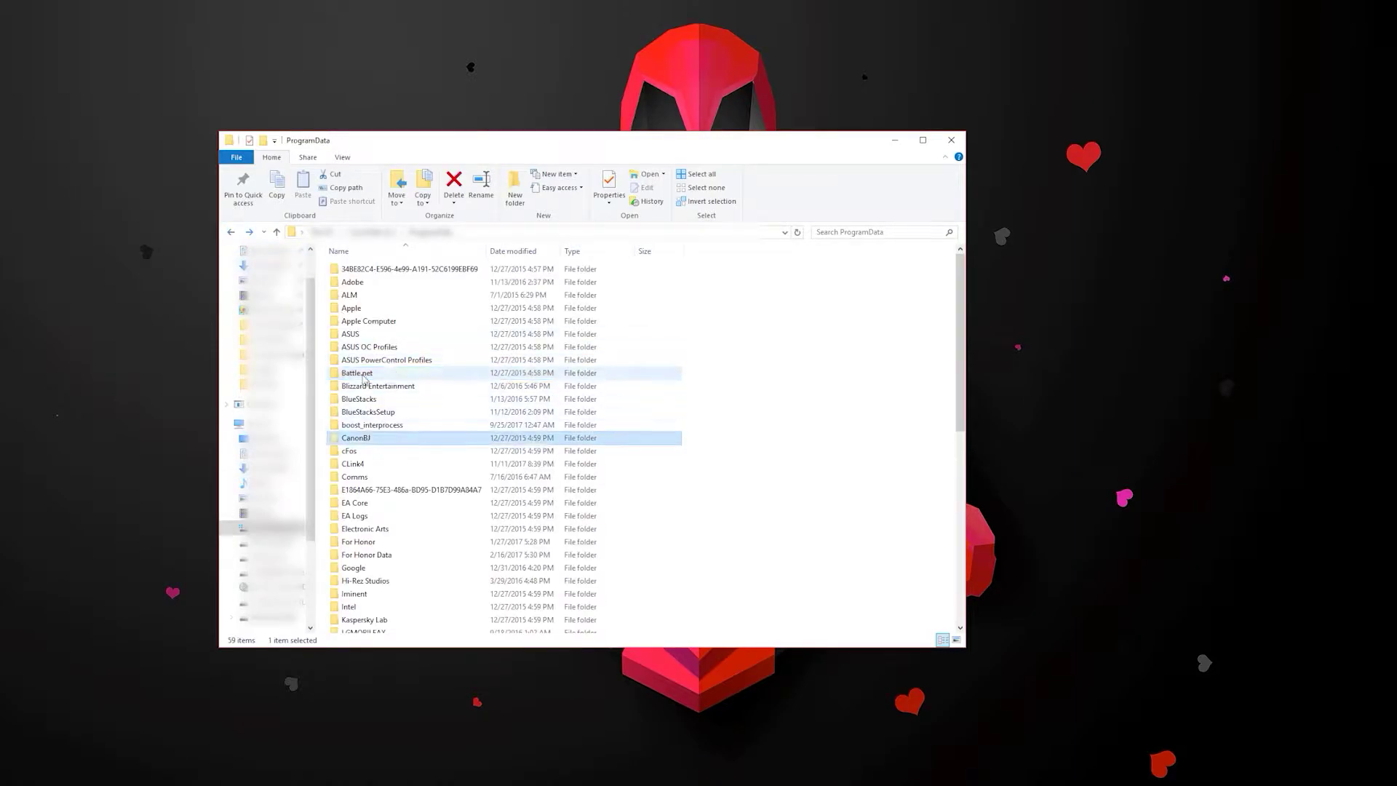
left_click(364, 375)
key("shift+Delete")
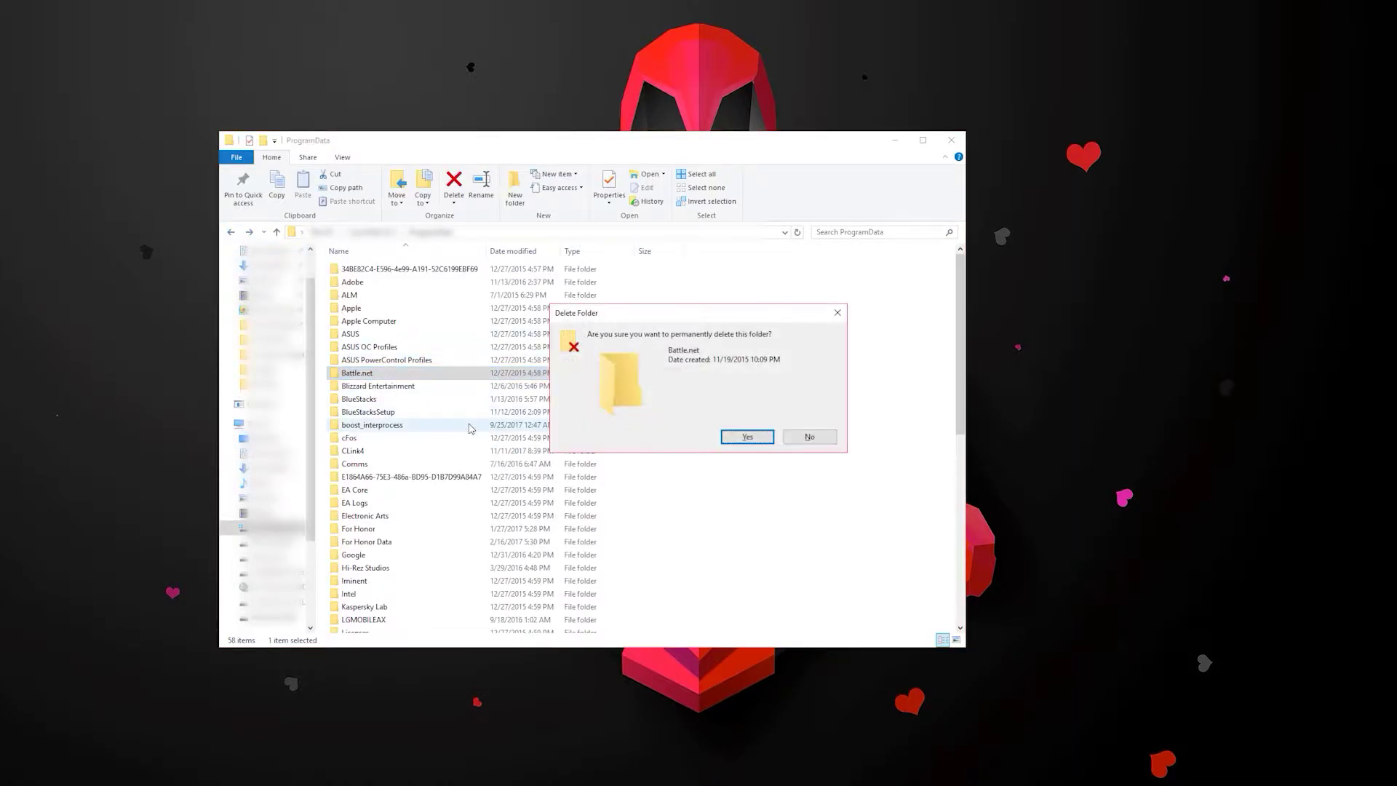
left_click(749, 437)
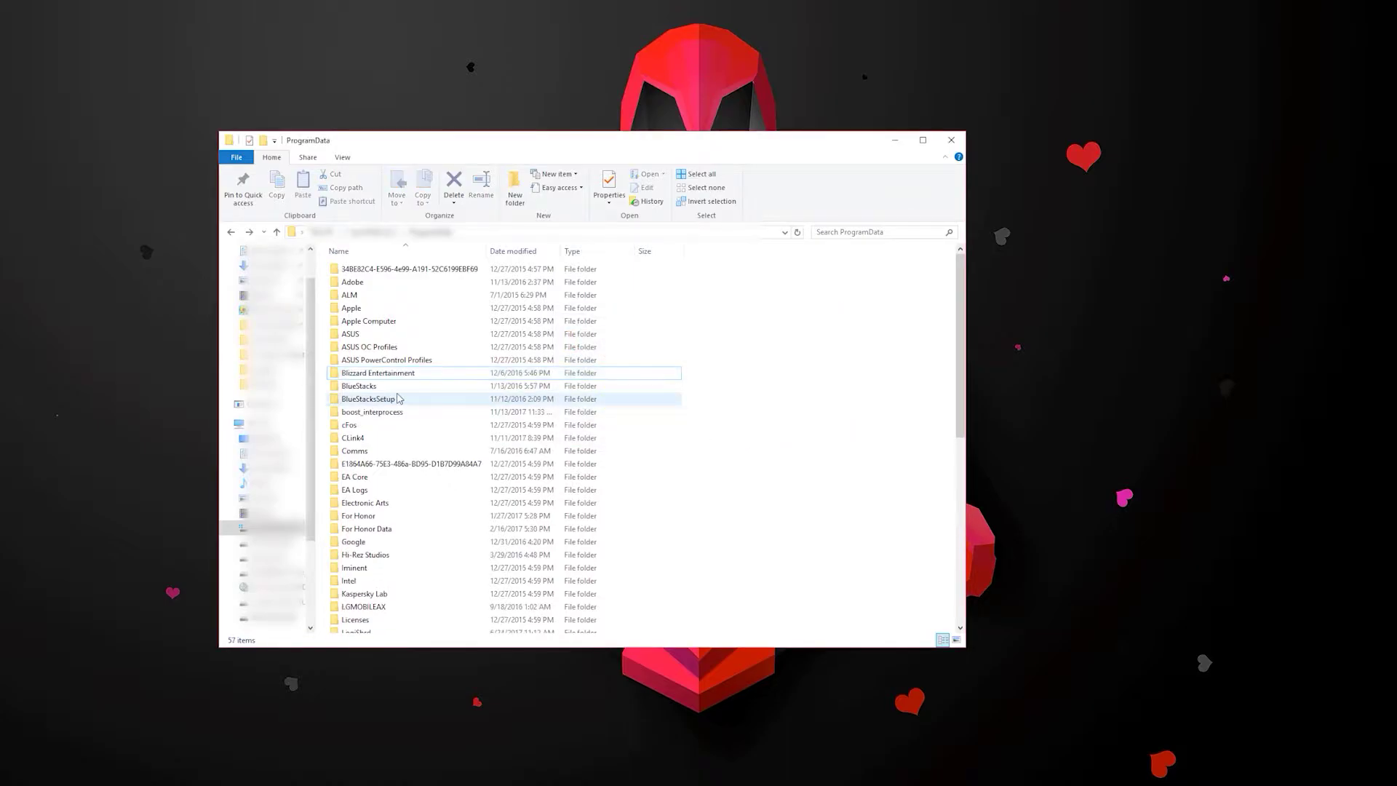
- Inspect the Blizzard Entertainment folder's Heroes of the Storm and StarCraft II Maps subfolders
double_click(419, 376)
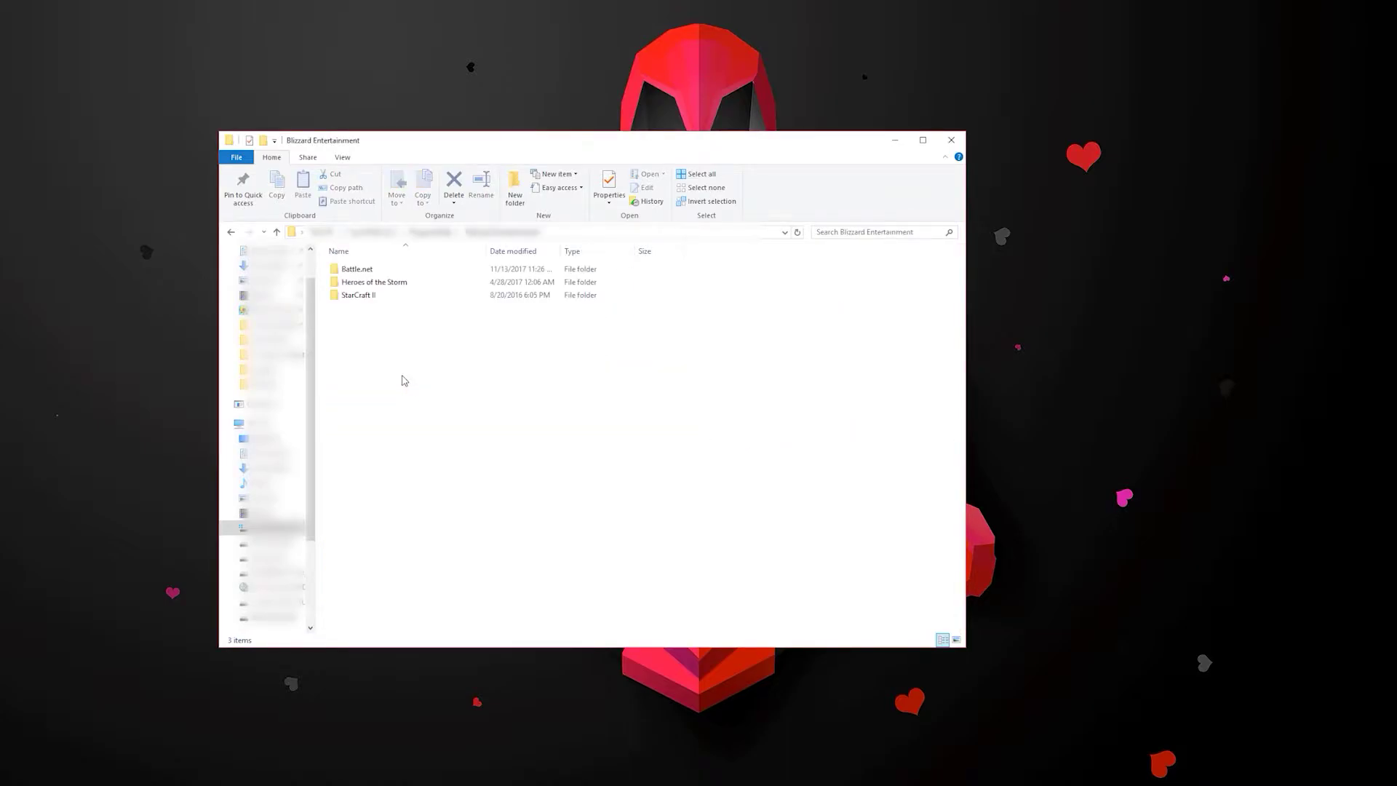
double_click(364, 283)
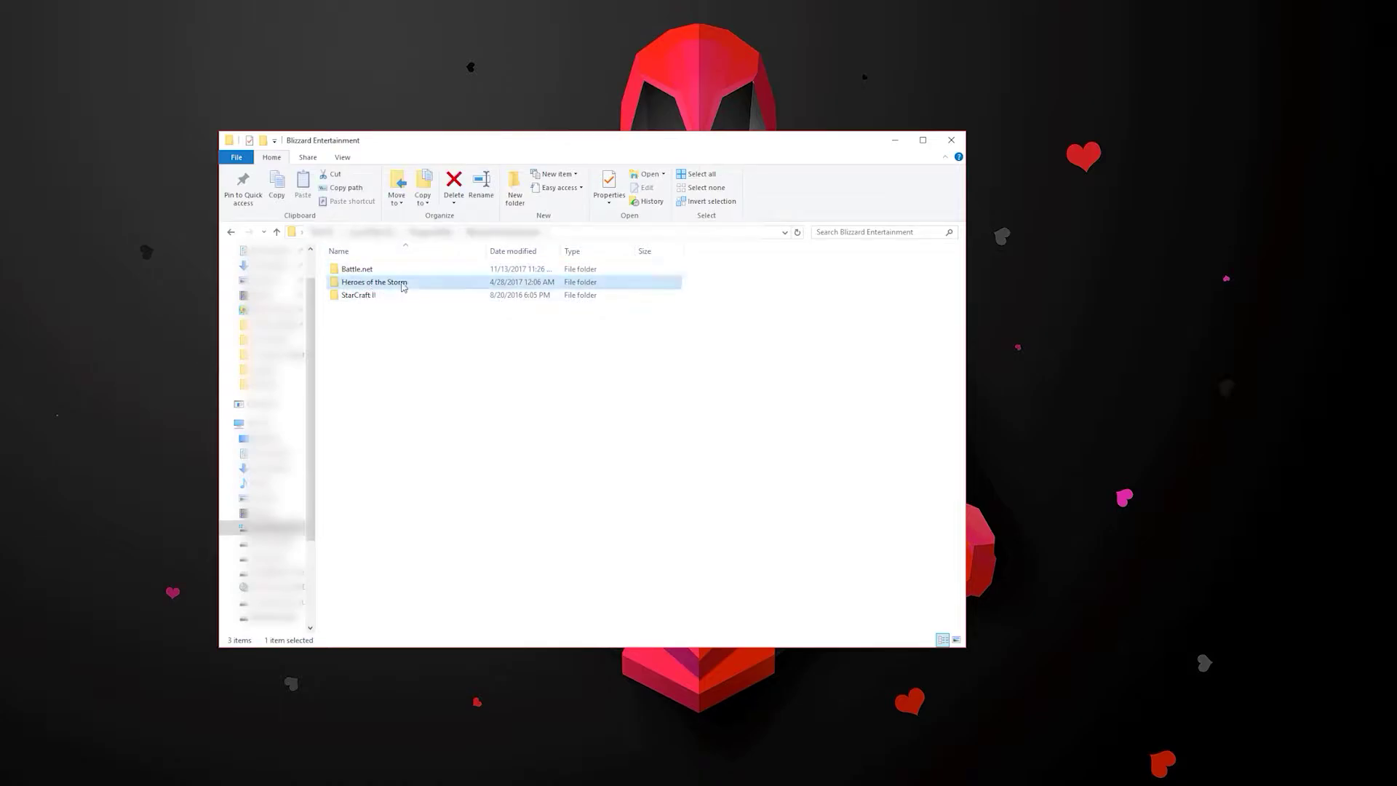
key("alt+Left")
double_click(400, 295)
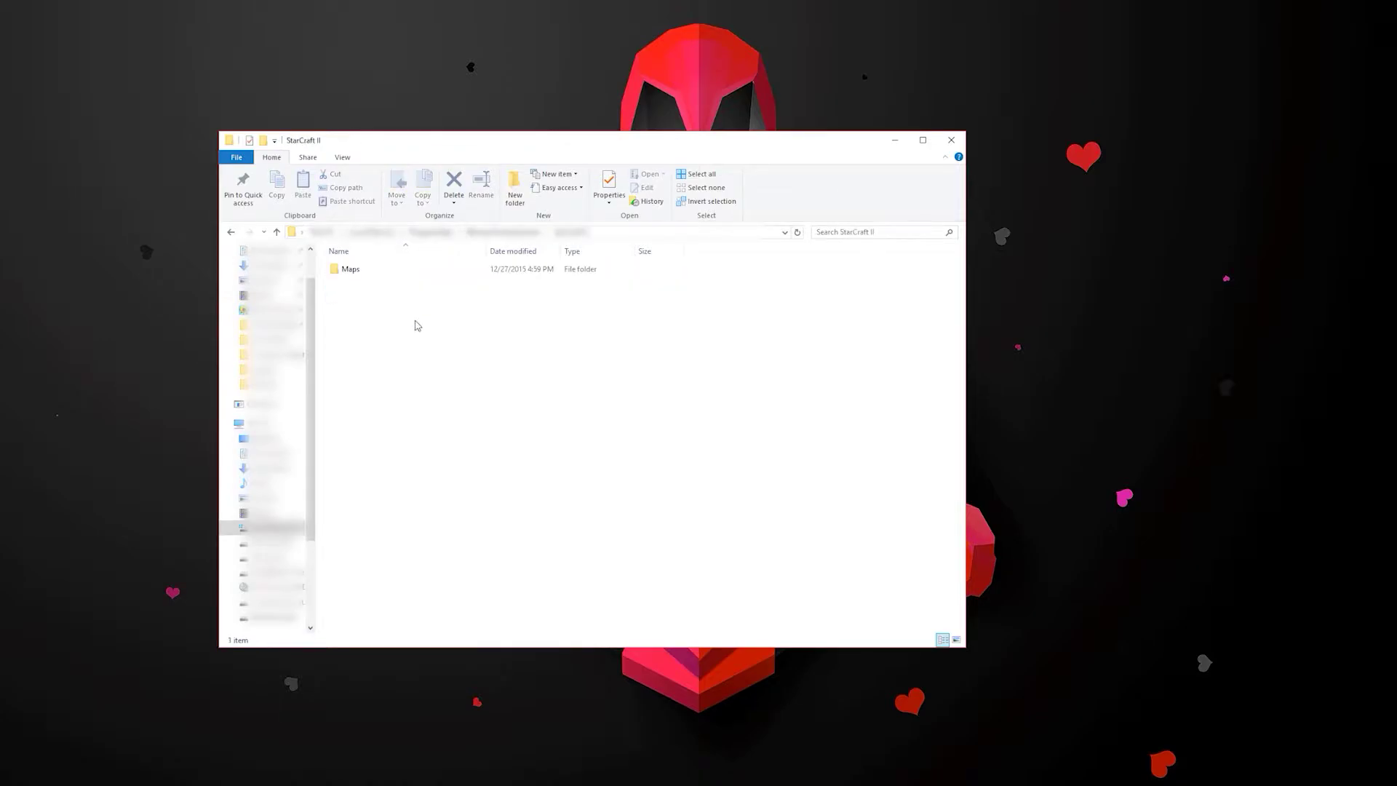
double_click(389, 271)
key("alt+Up")
key("alt+Up")
key("alt+Up")
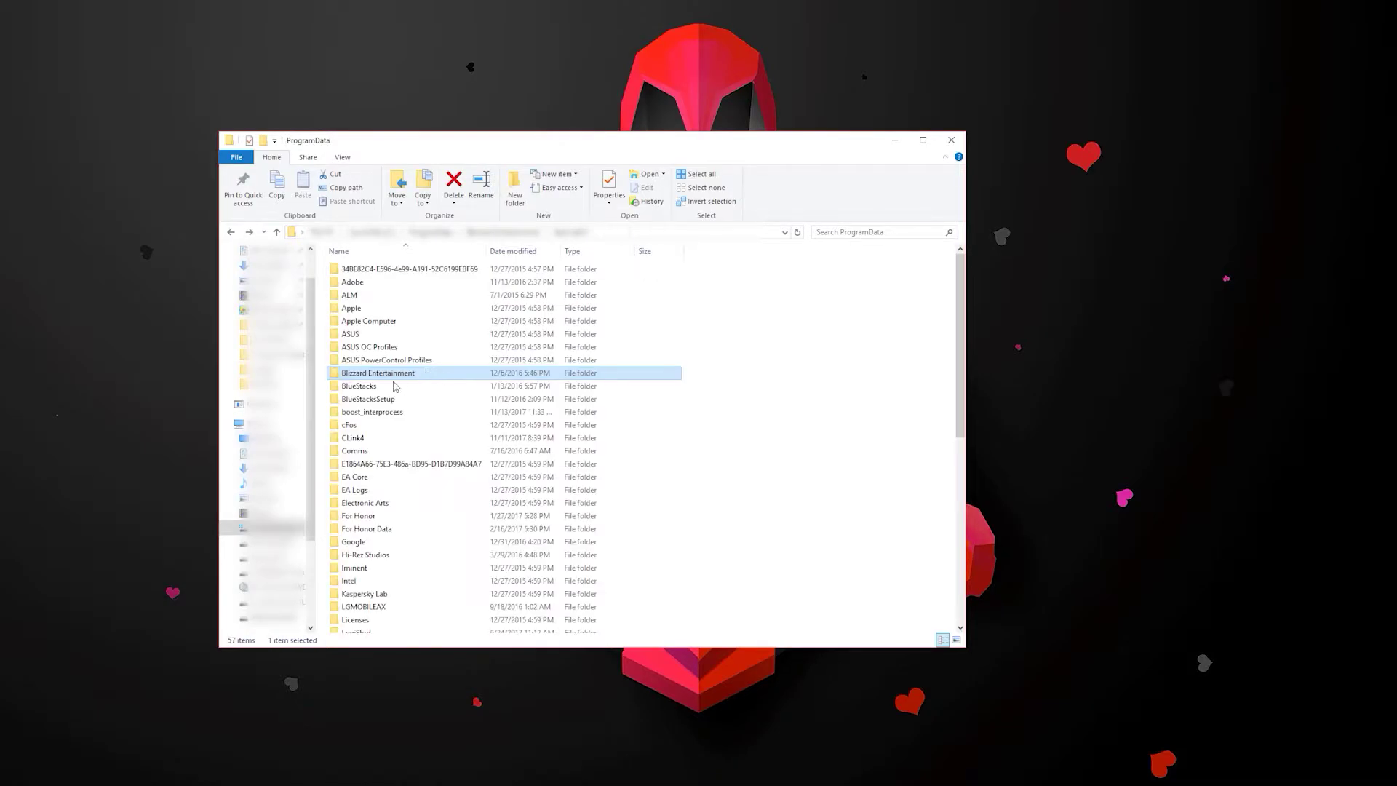
- Delete Blizzard Entertainment from ProgramData, then close File Explorer from Local Disk (C:)
key("Down")
key("Down")
left_click(375, 372)
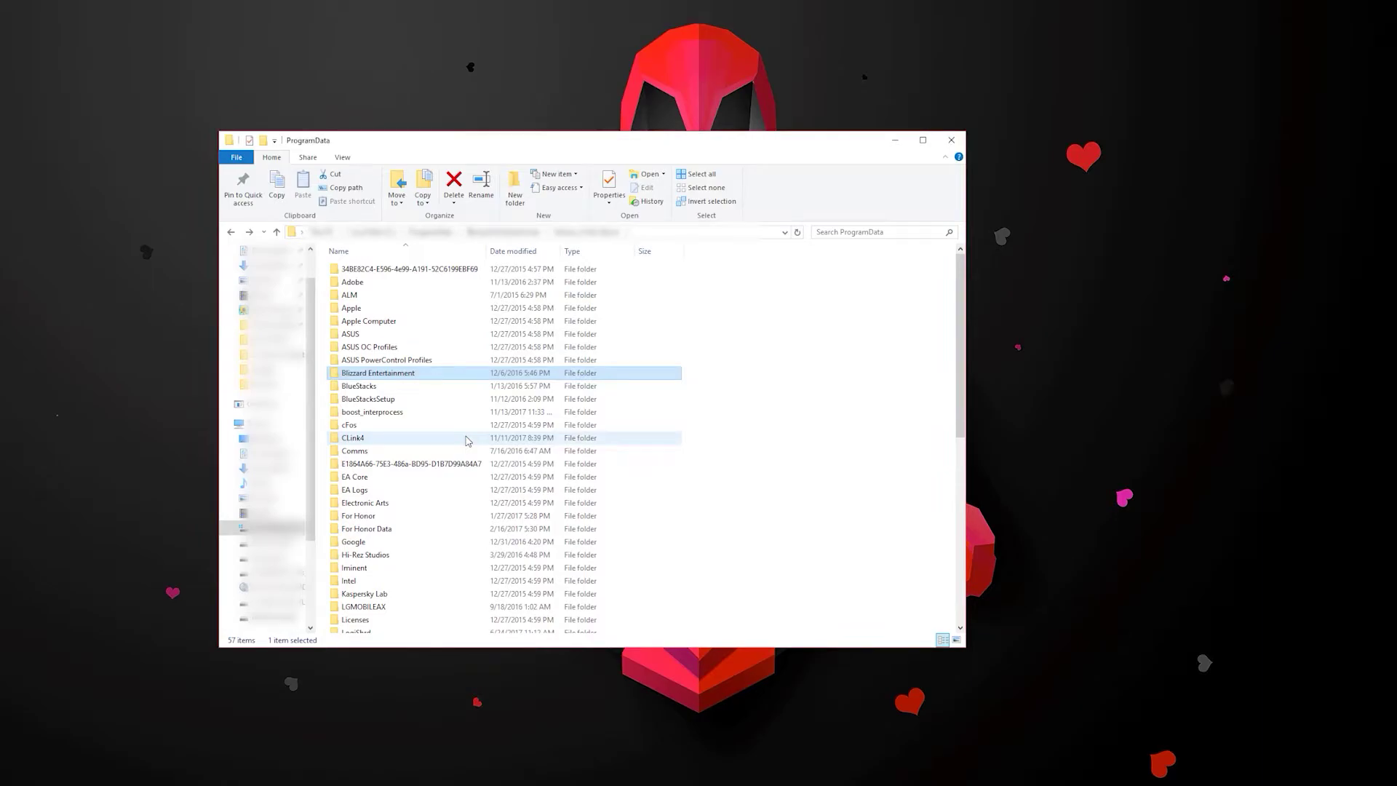
key("Delete")
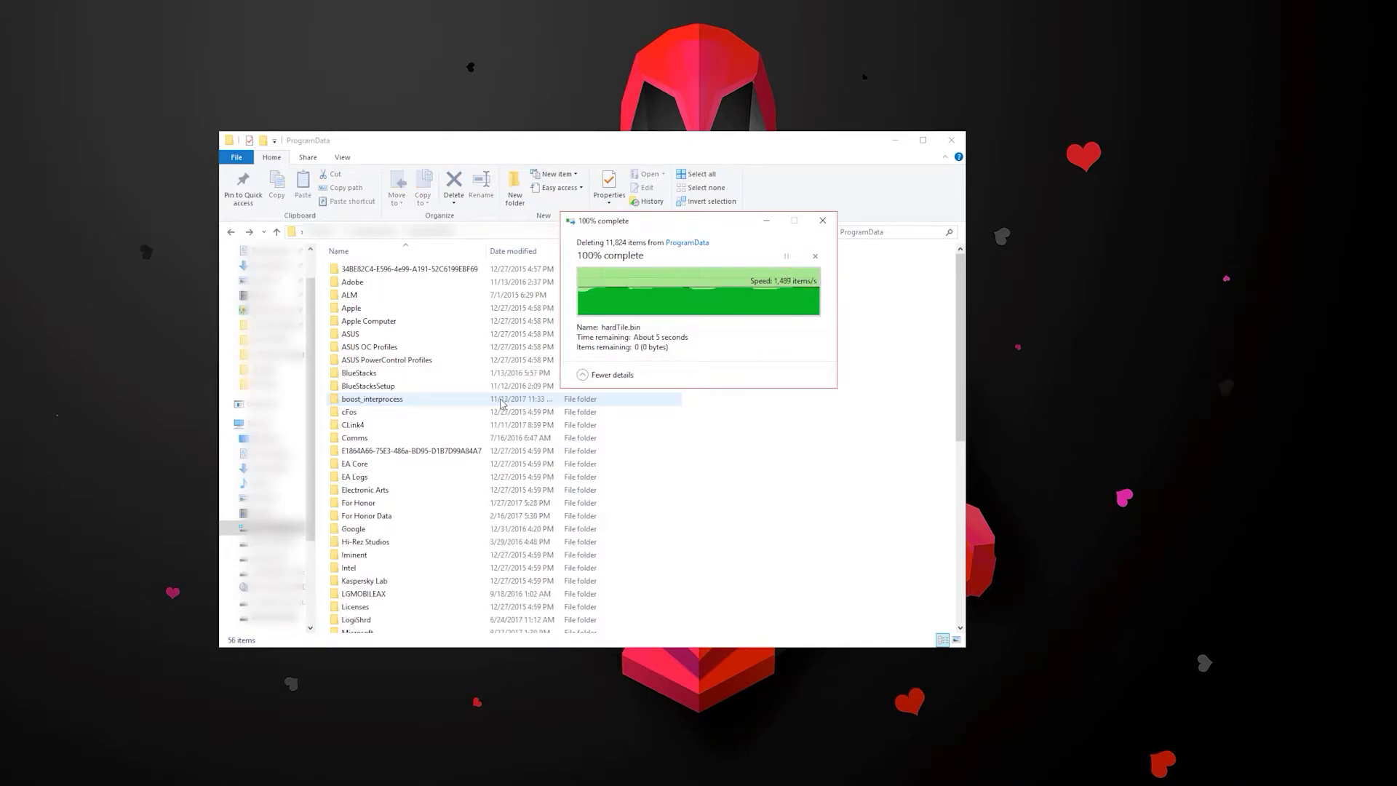
left_click(377, 233)
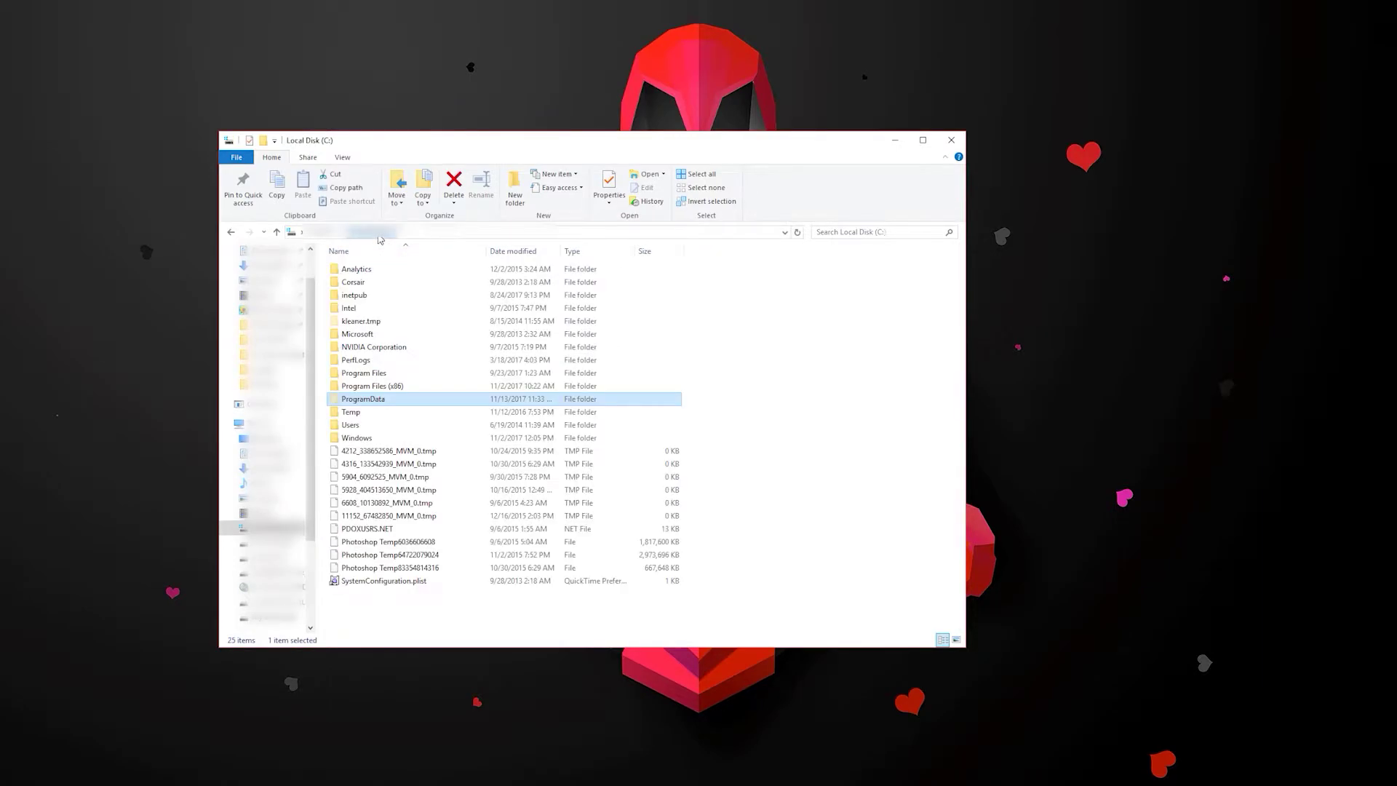
left_click(951, 142)
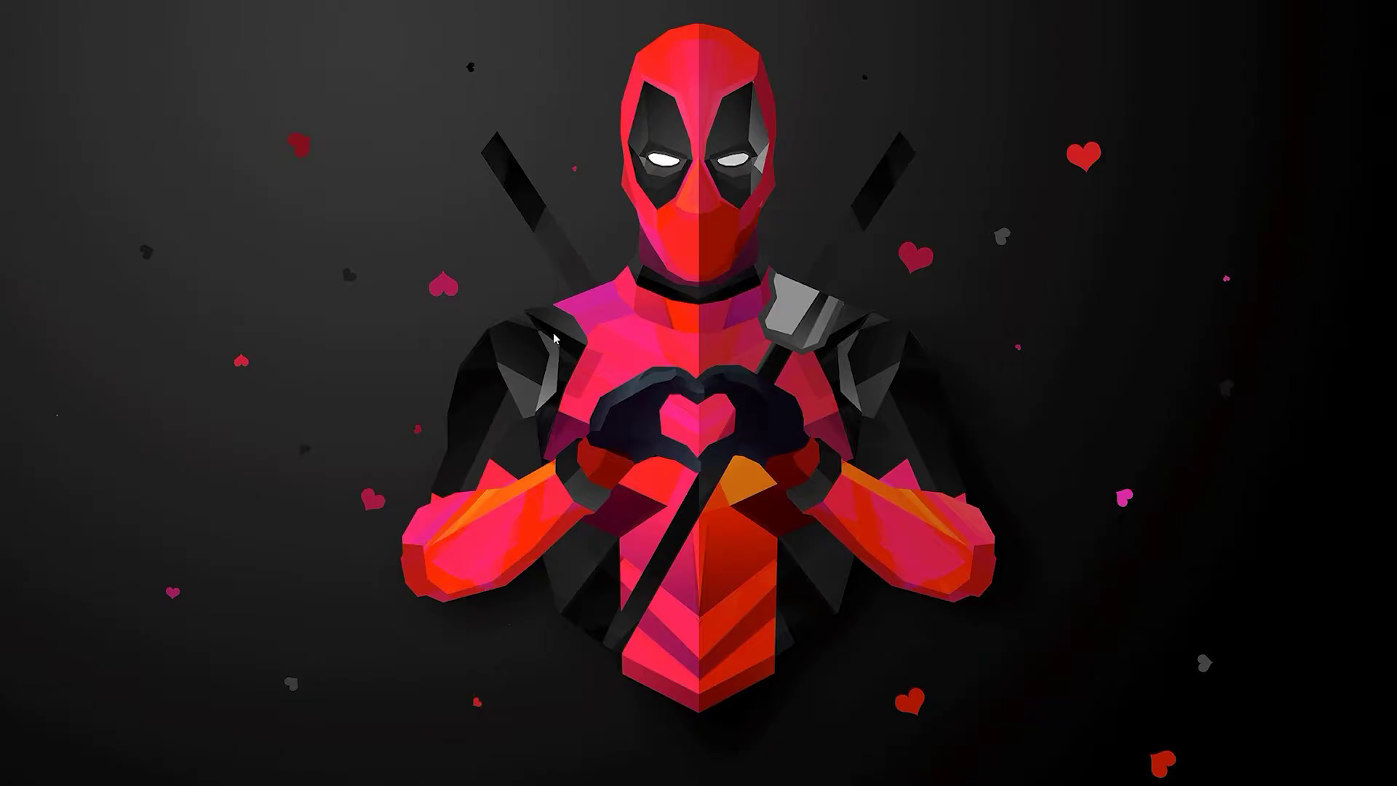
- Open %appdata% and look inside its Battle.net folder
type("%")
type("appdata")
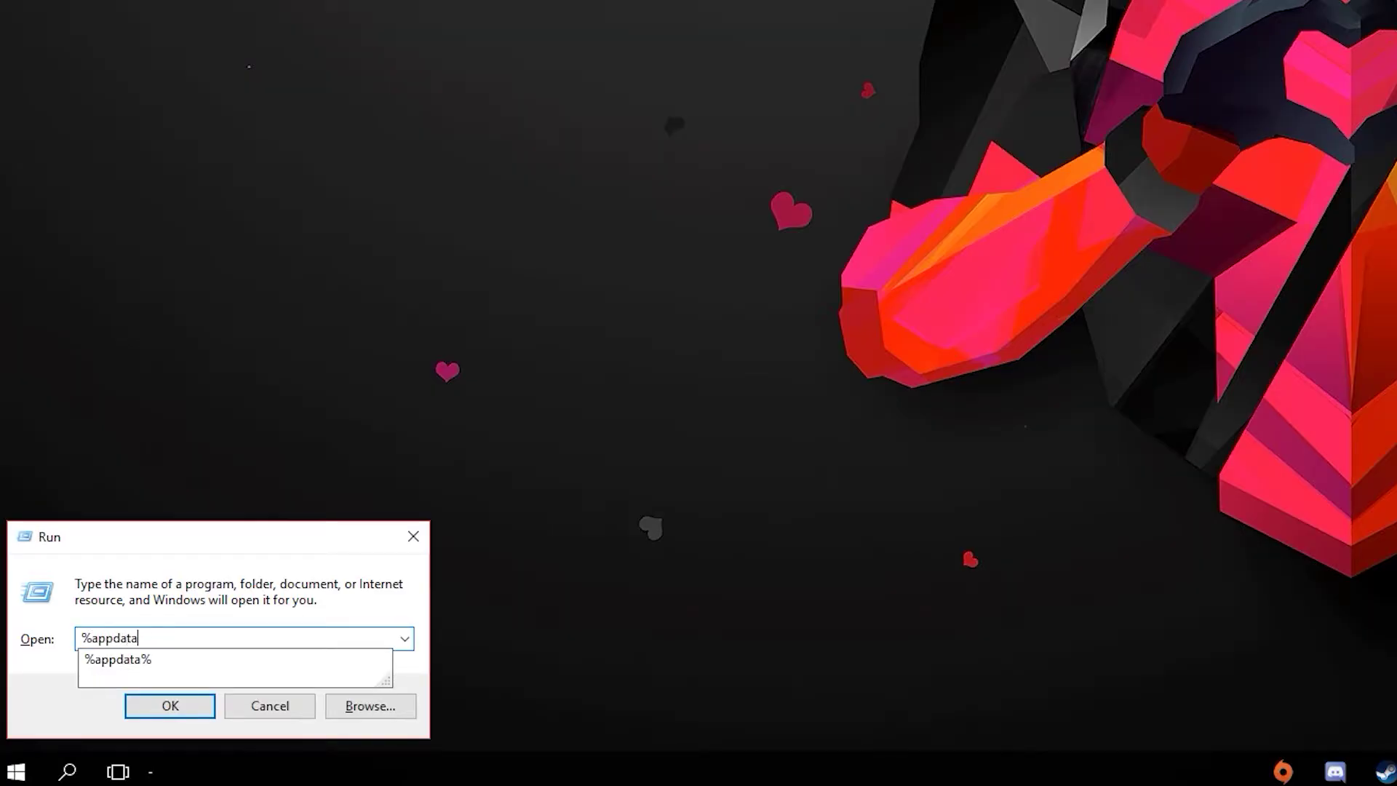
type("%")
key("Return")
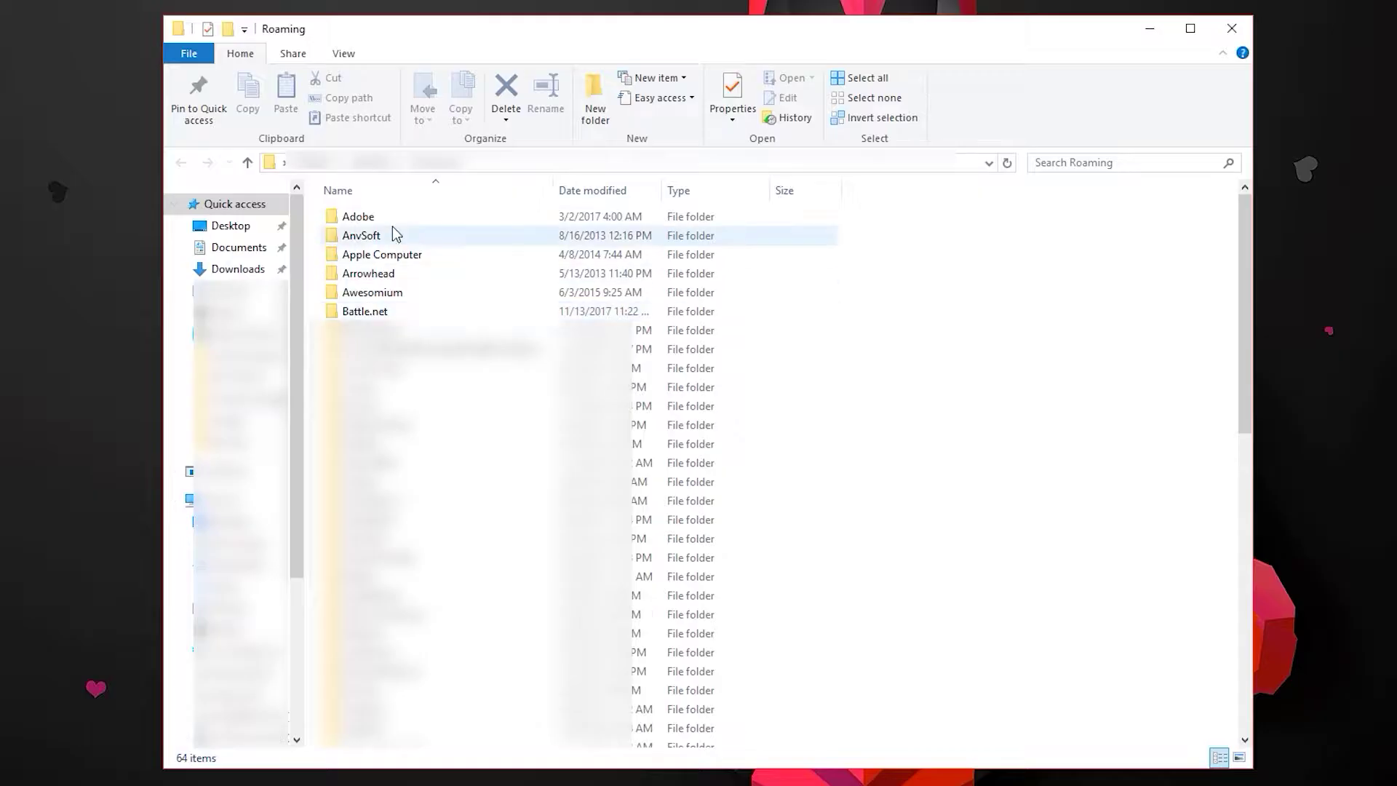
left_click(379, 314)
double_click(379, 313)
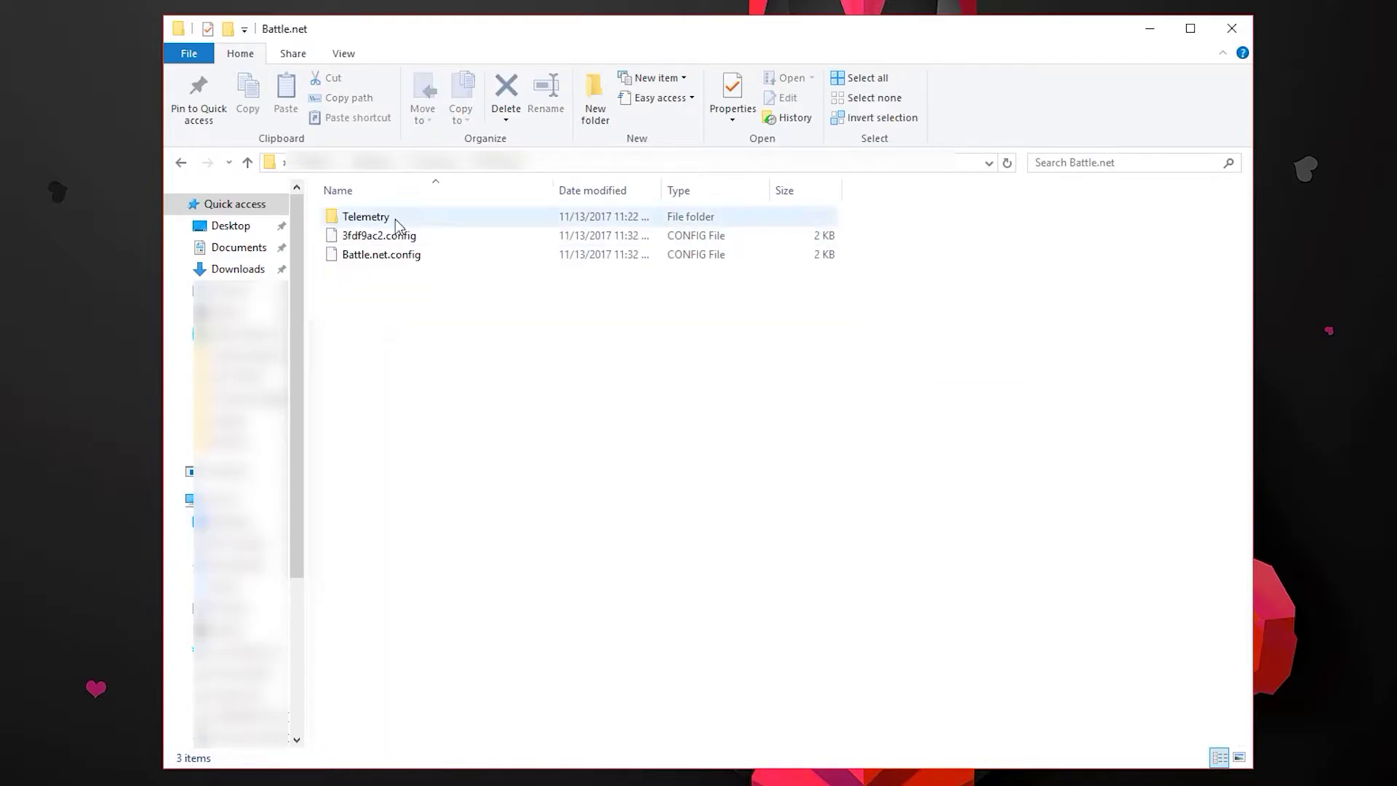
key("alt+Left")
- Permanently delete the Roaming Battle.net folder and close File Explorer
left_click(371, 330)
key("Up")
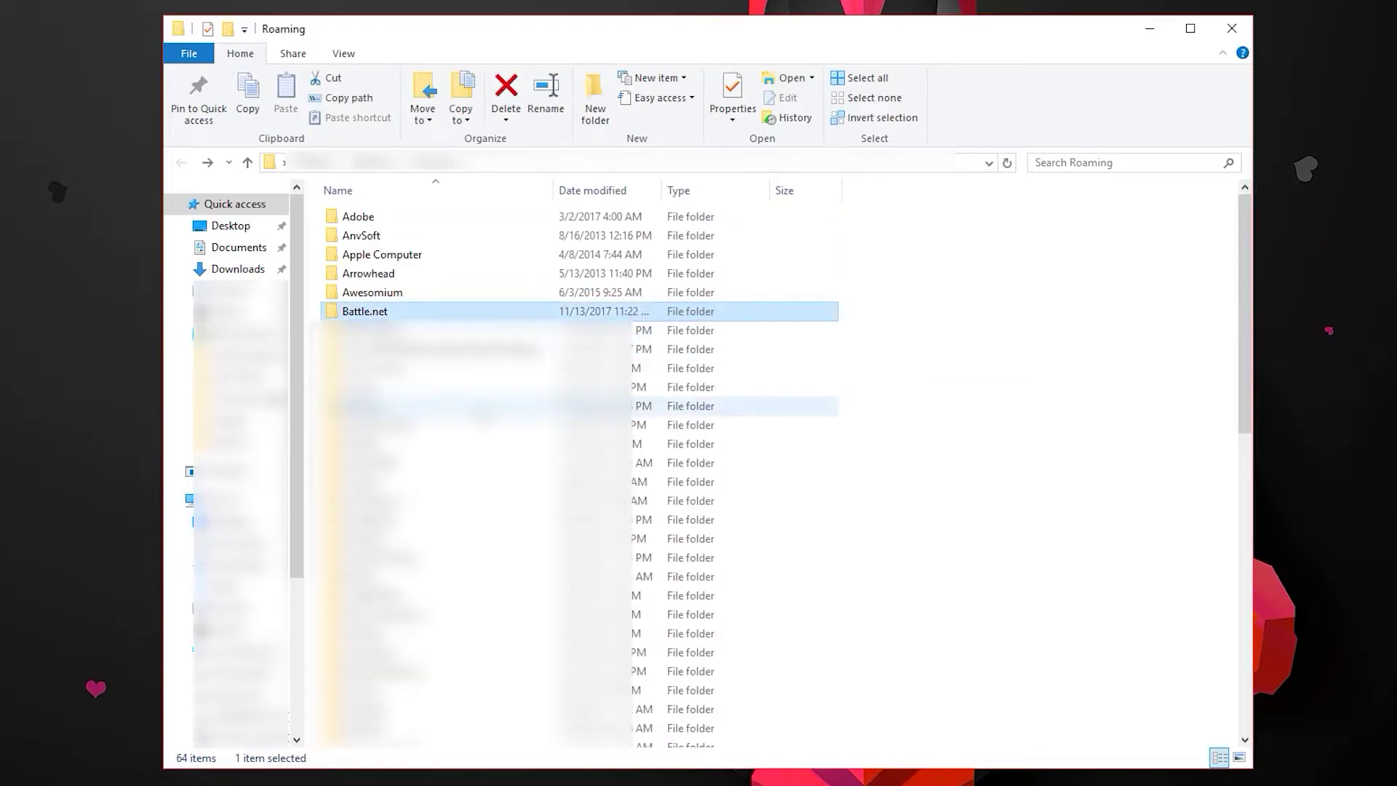
key("shift+Delete")
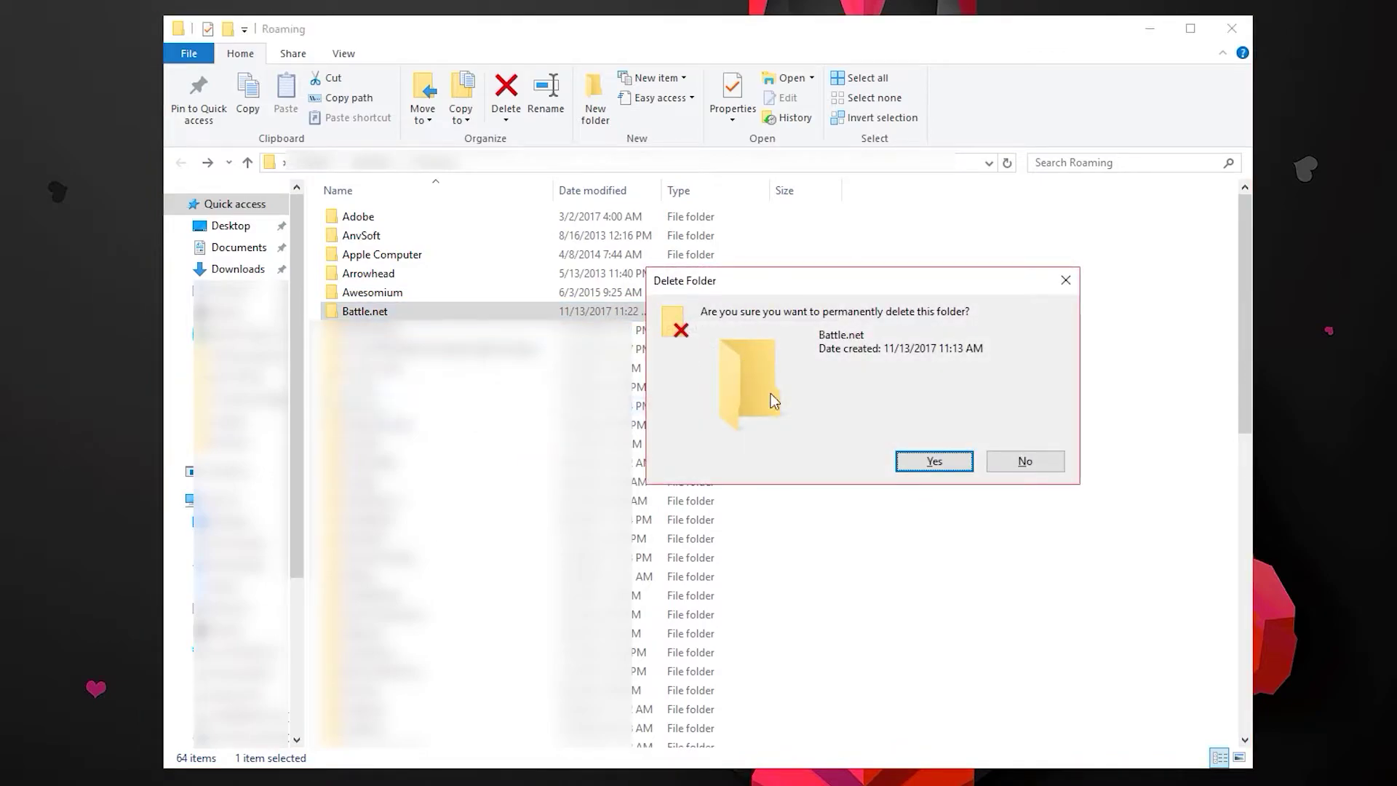
left_click(934, 462)
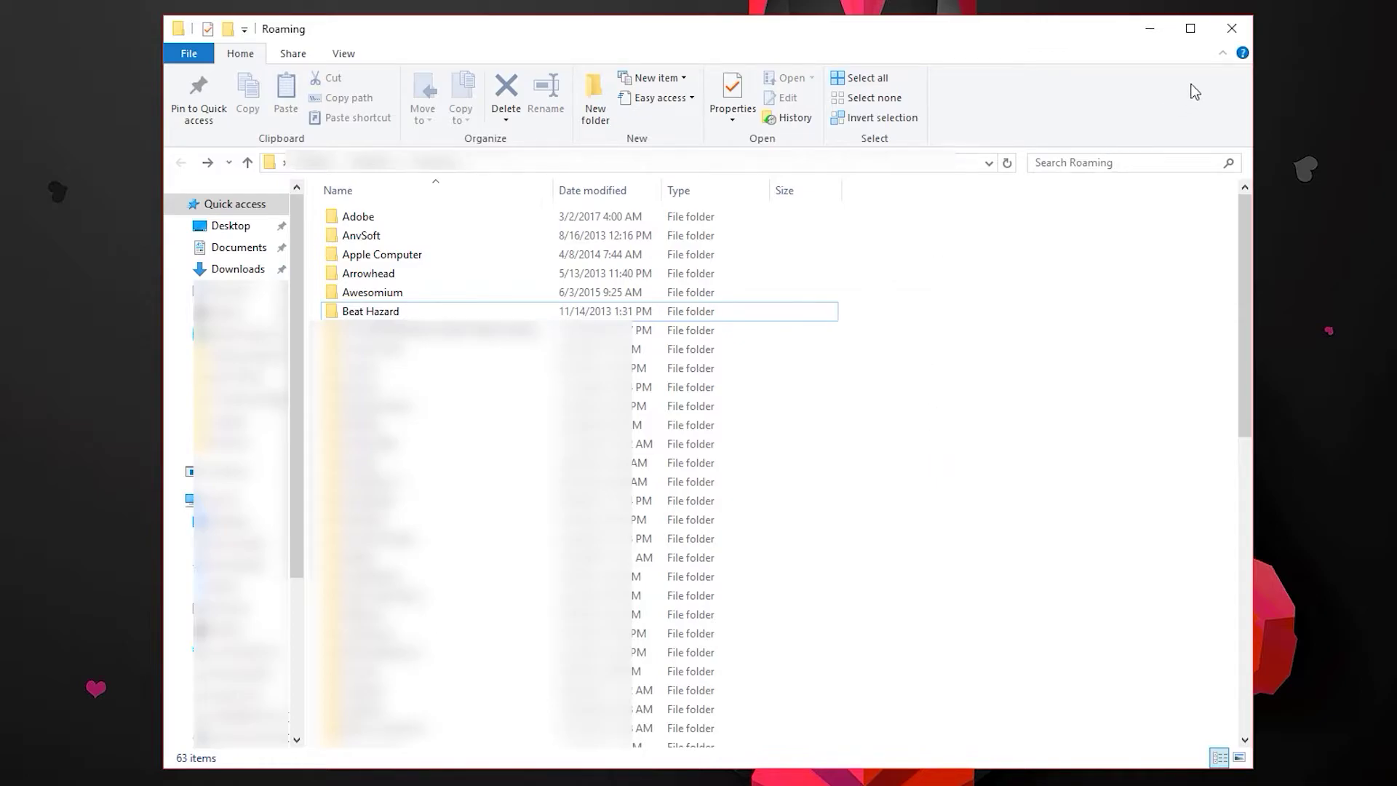
left_click(1232, 29)
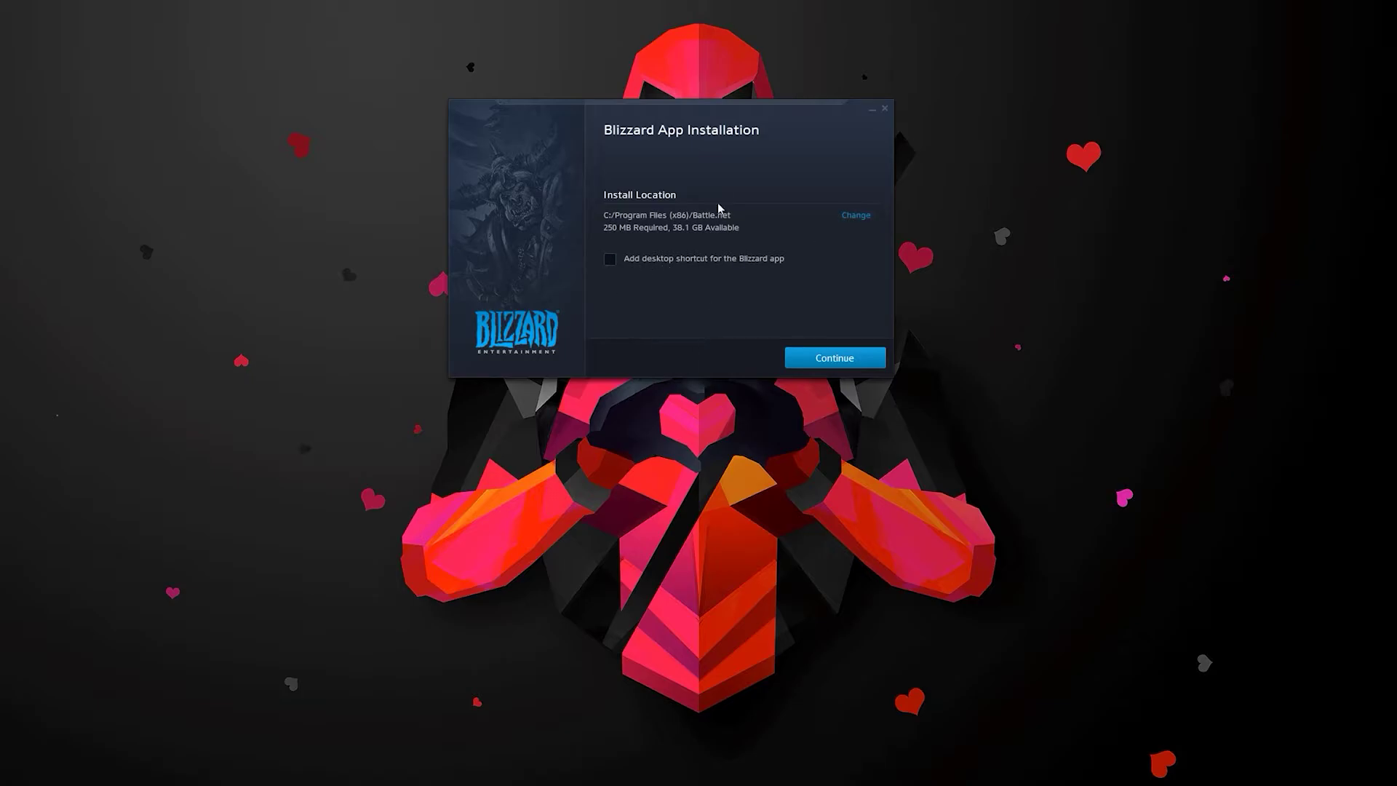
- Install to the default C:/Program Files (x86)/Battle.net location, approving the User Account Control prompt
left_click(826, 359)
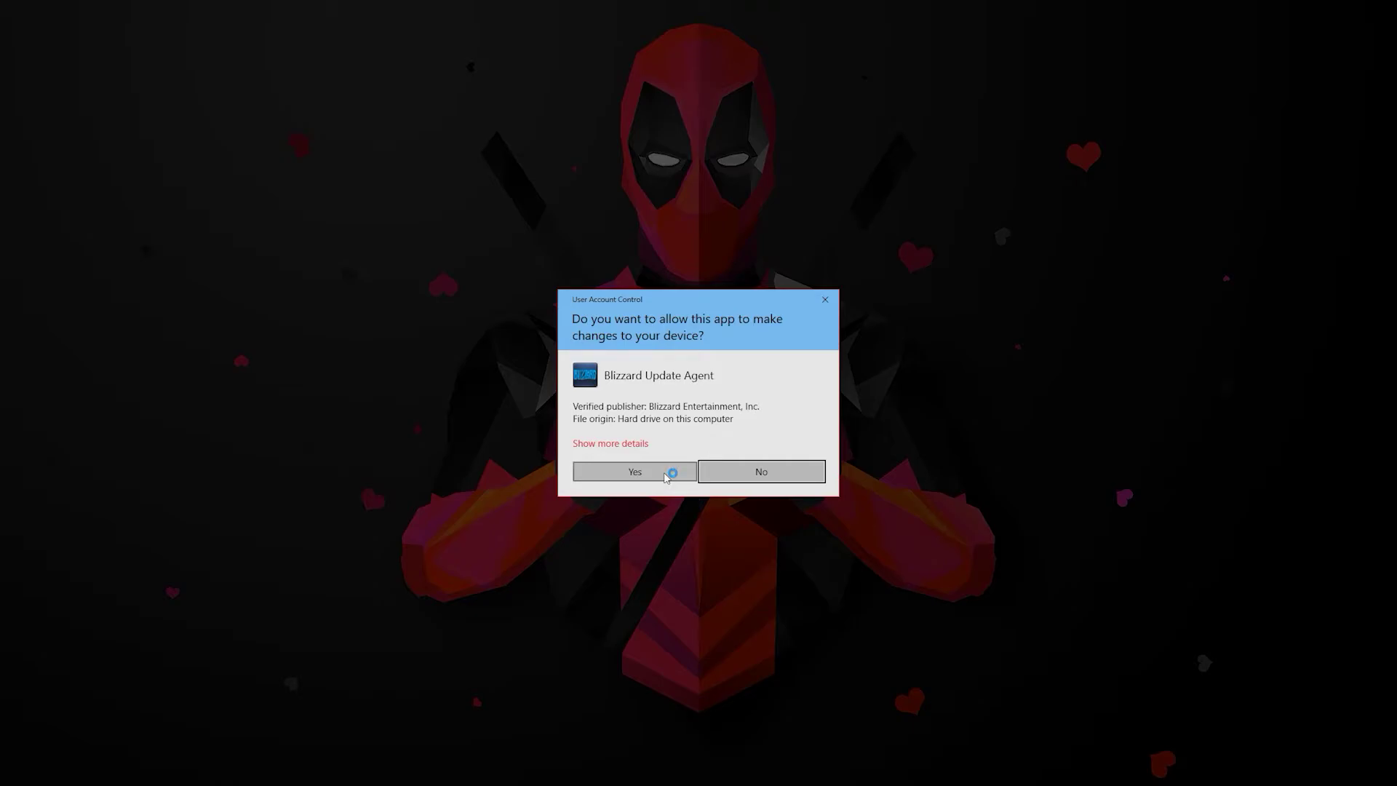
left_click(662, 473)
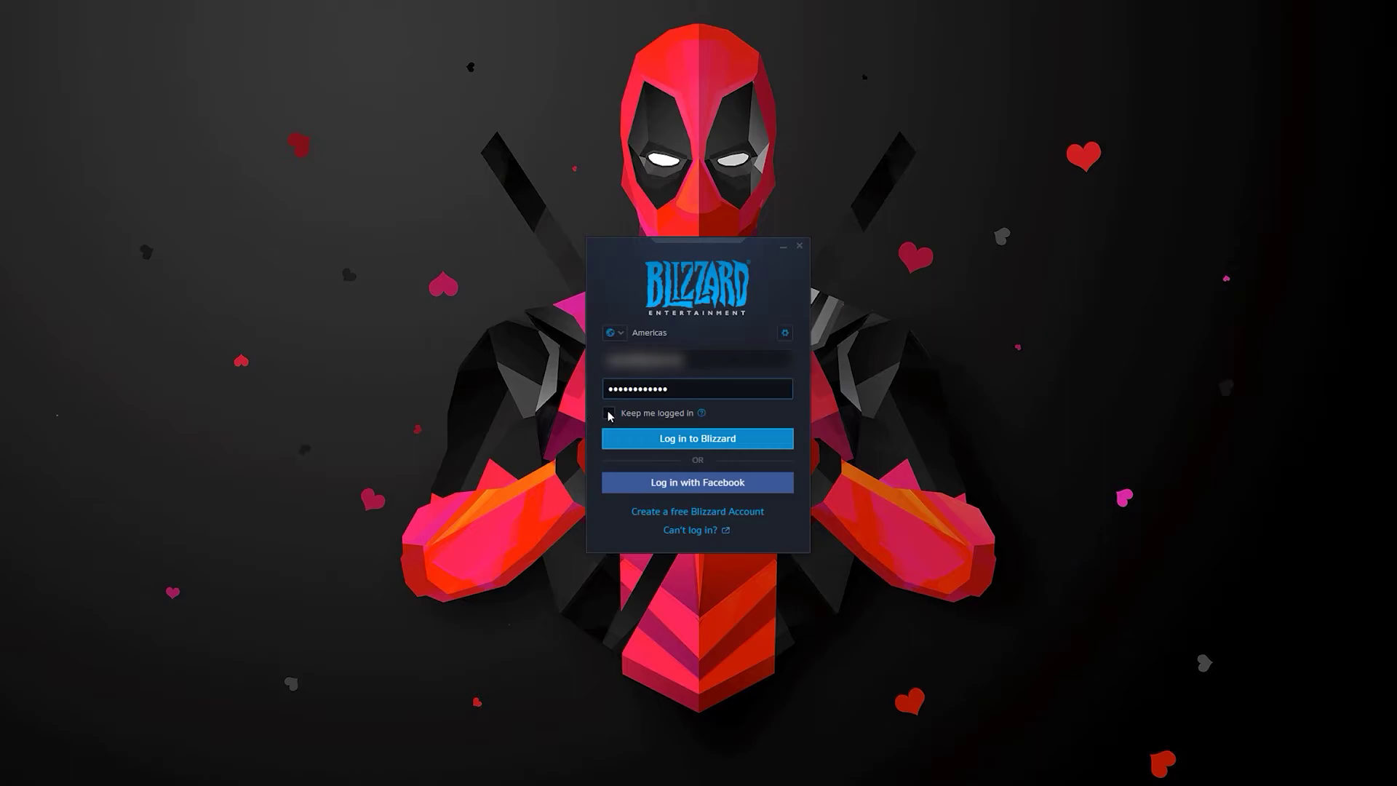
- Log in with Keep me logged in ticked, then scroll through and close What's New
left_click(610, 414)
left_click(662, 439)
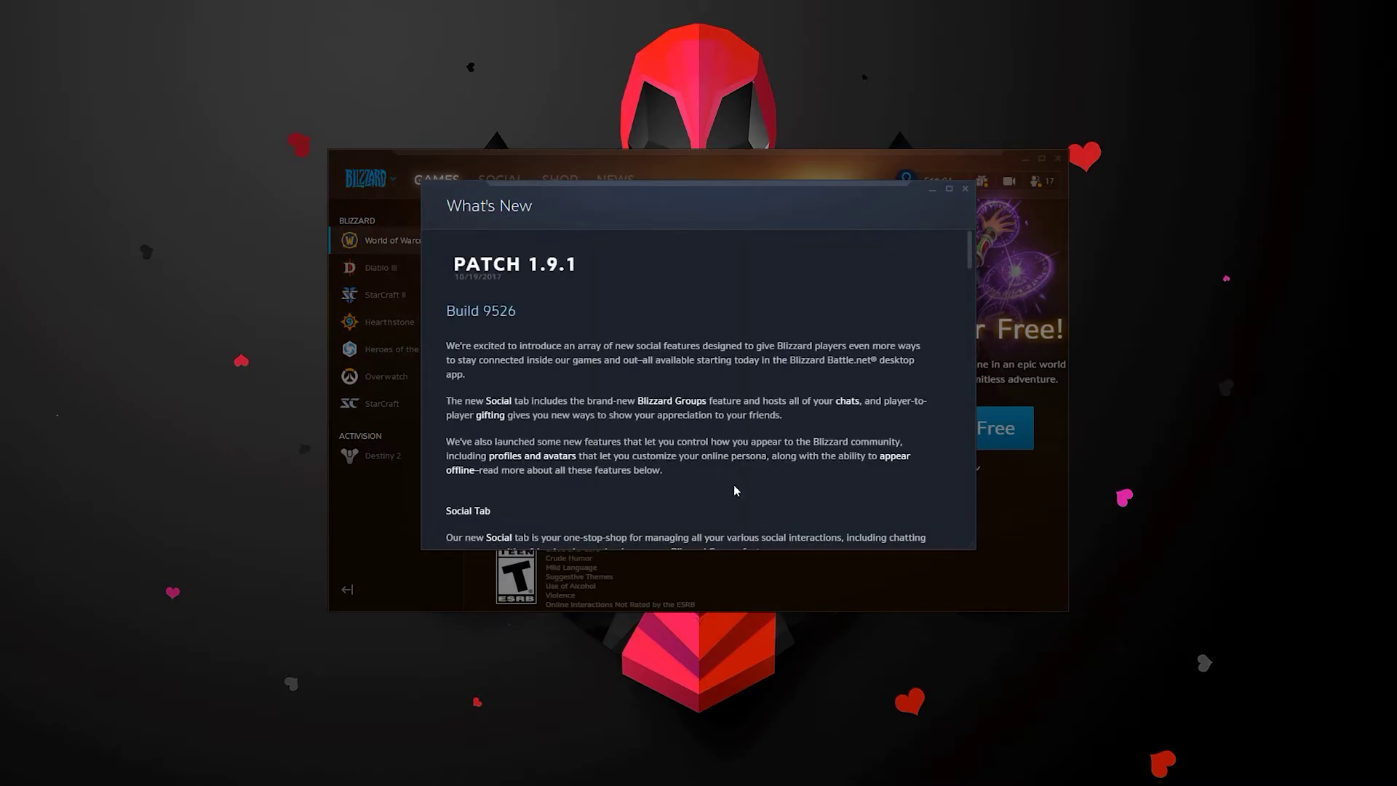
scroll(732, 485, "down", 3)
scroll(732, 485, "down", 20)
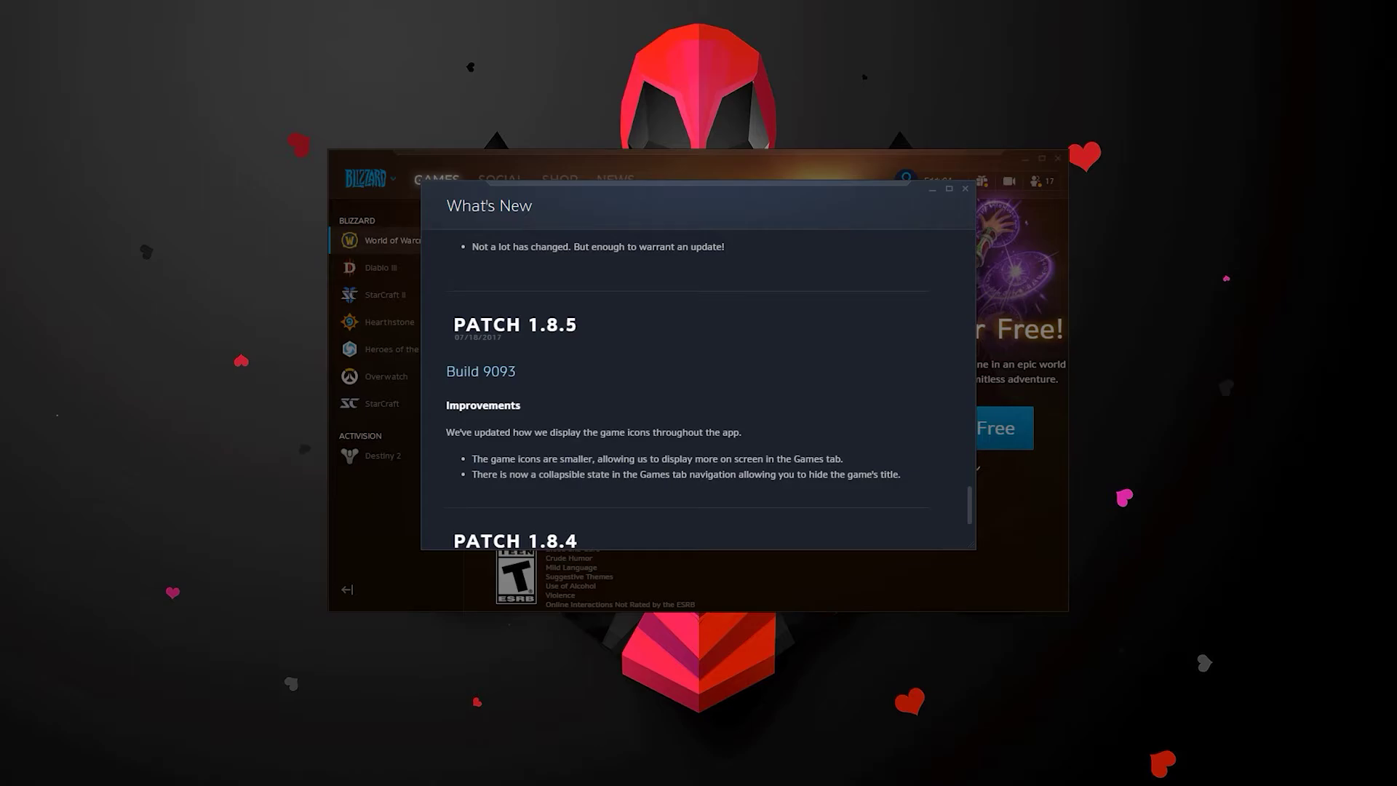
left_click(965, 190)
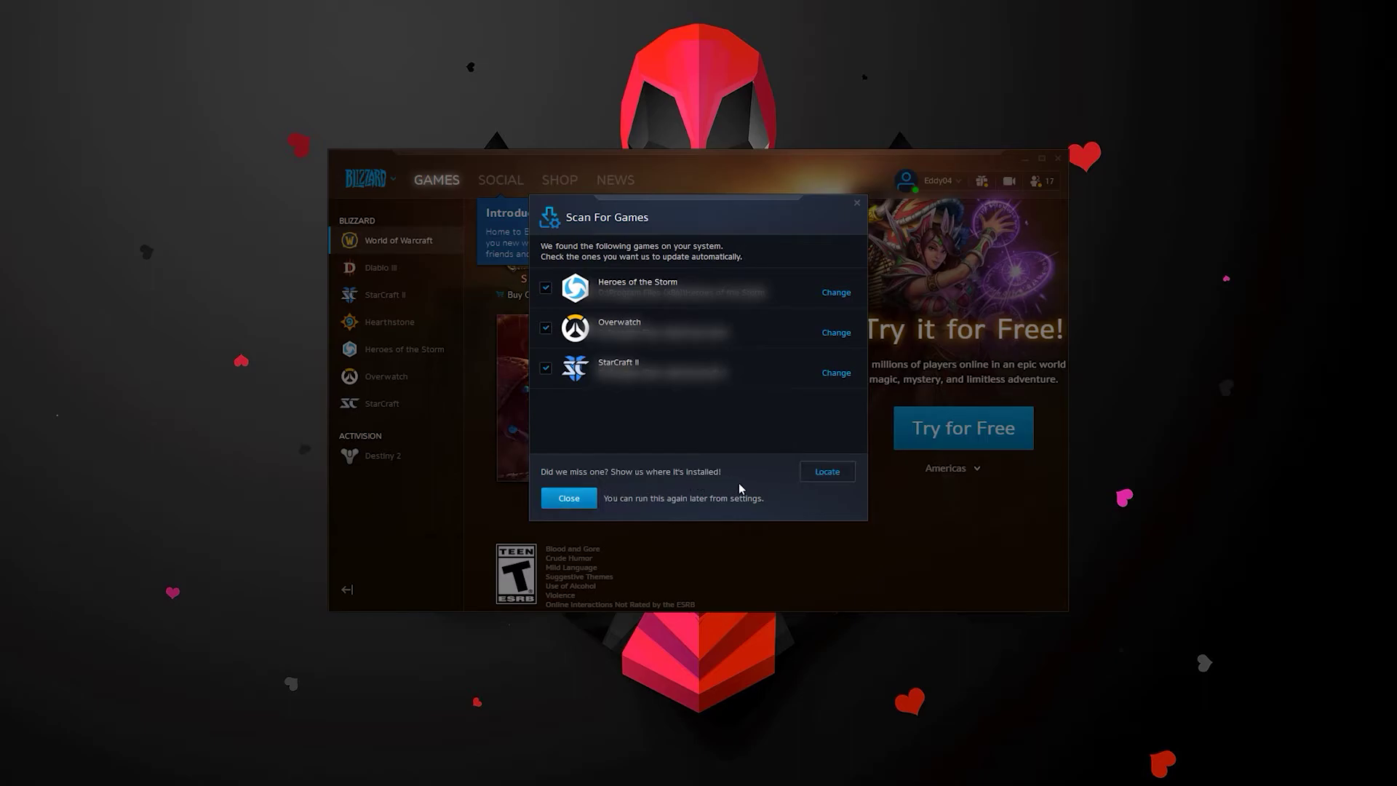
- Close Scan For Games and step through StarCraft II and Heroes of the Storm to Overwatch
left_click(569, 499)
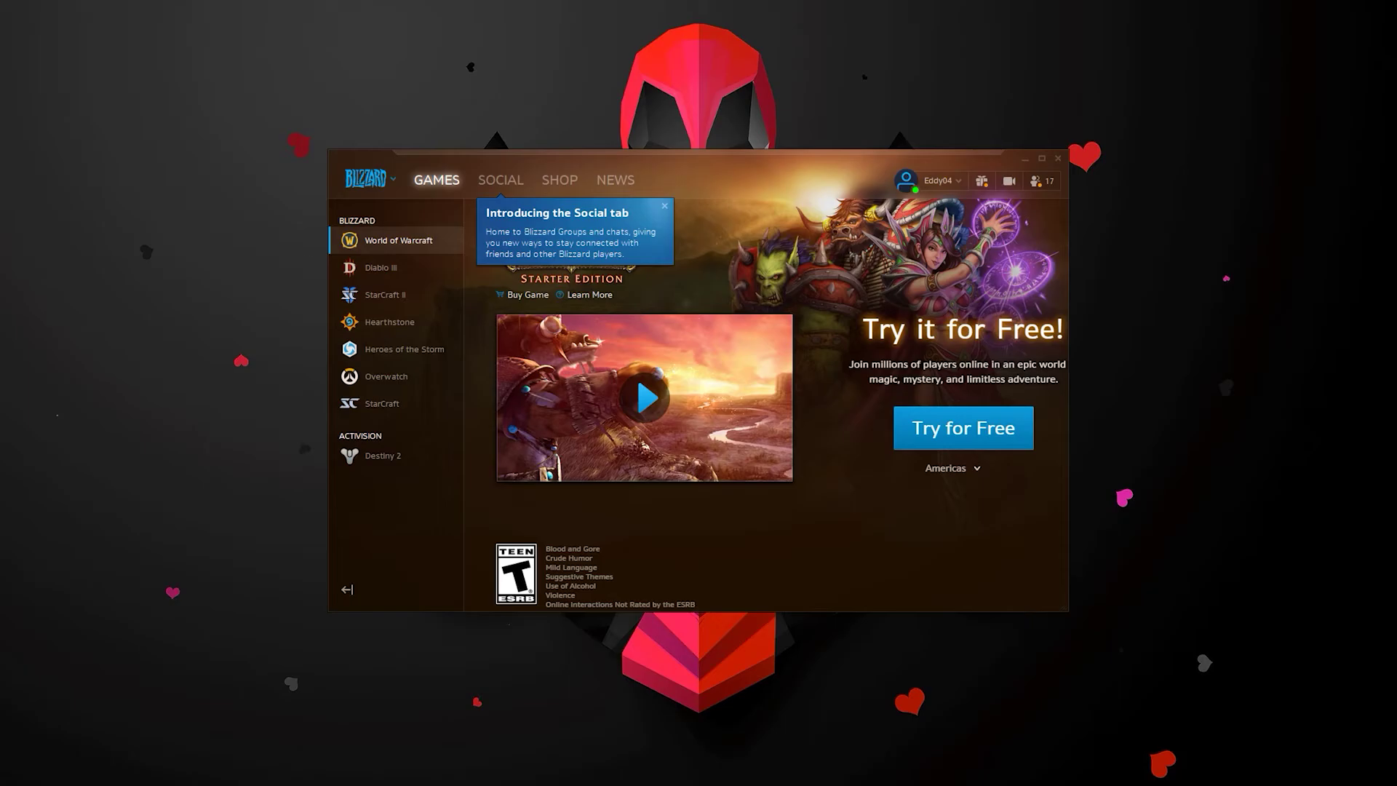
left_click(397, 295)
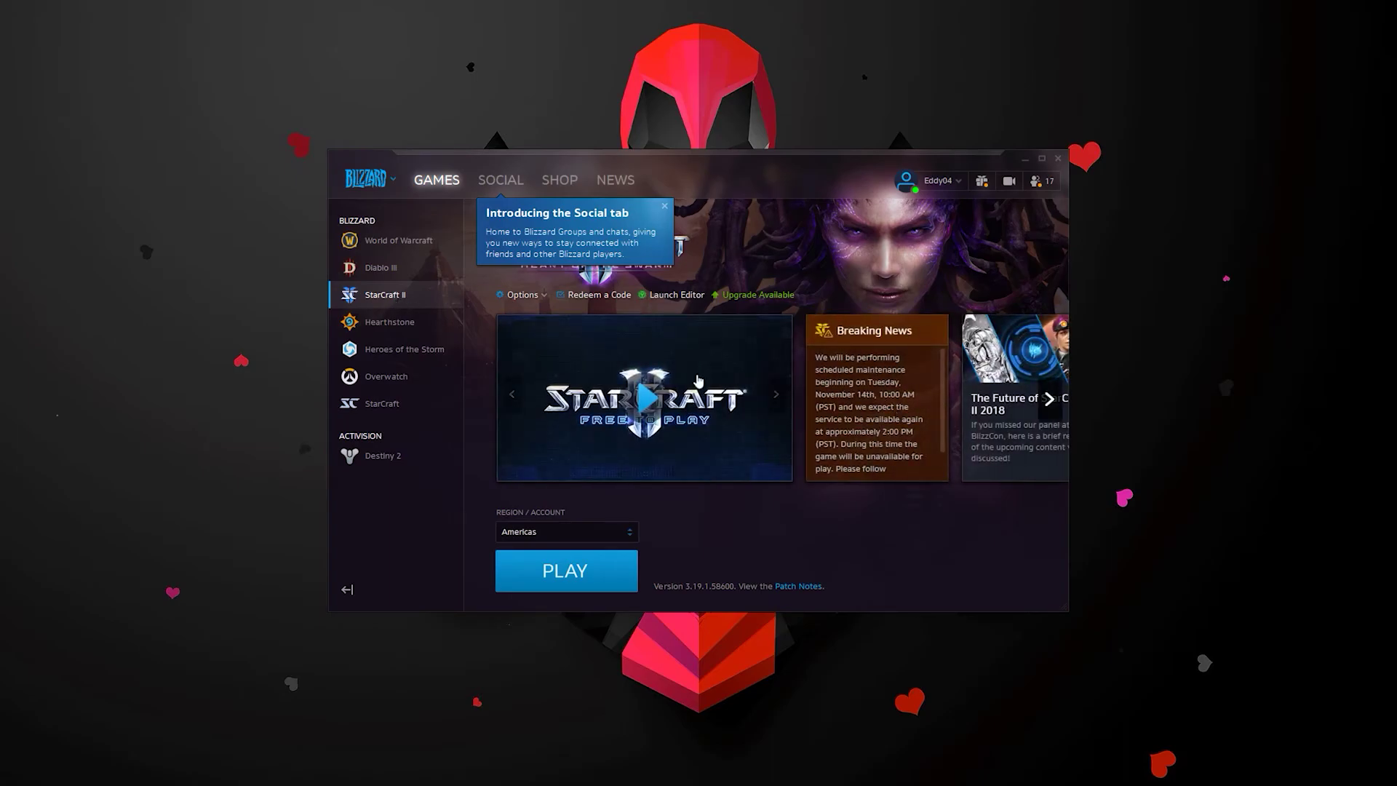
left_click(402, 351)
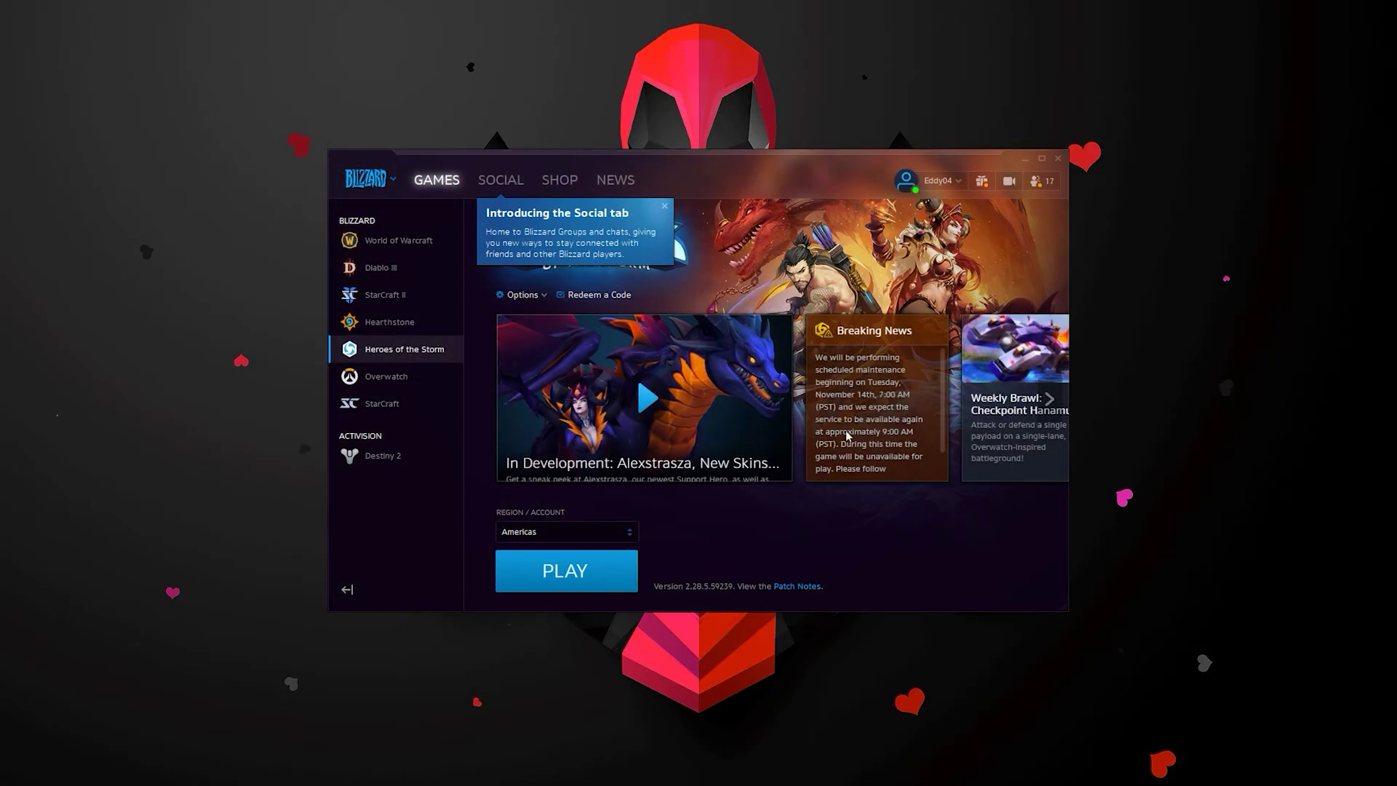
left_click(391, 379)
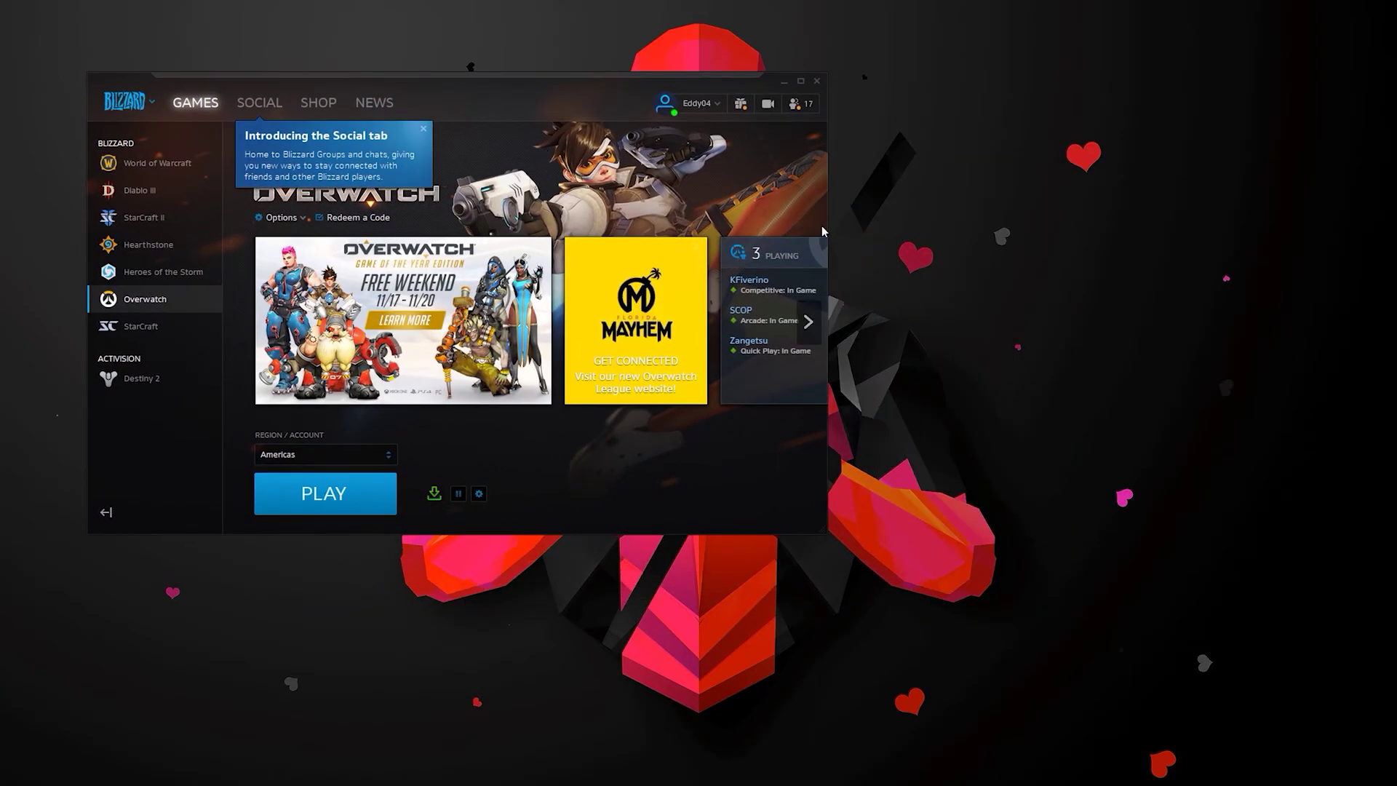
- Widen the window, dismiss the Social tab tip and check the 125.66 MB Overwatch update progress
left_click_drag(824, 231, 1261, 237)
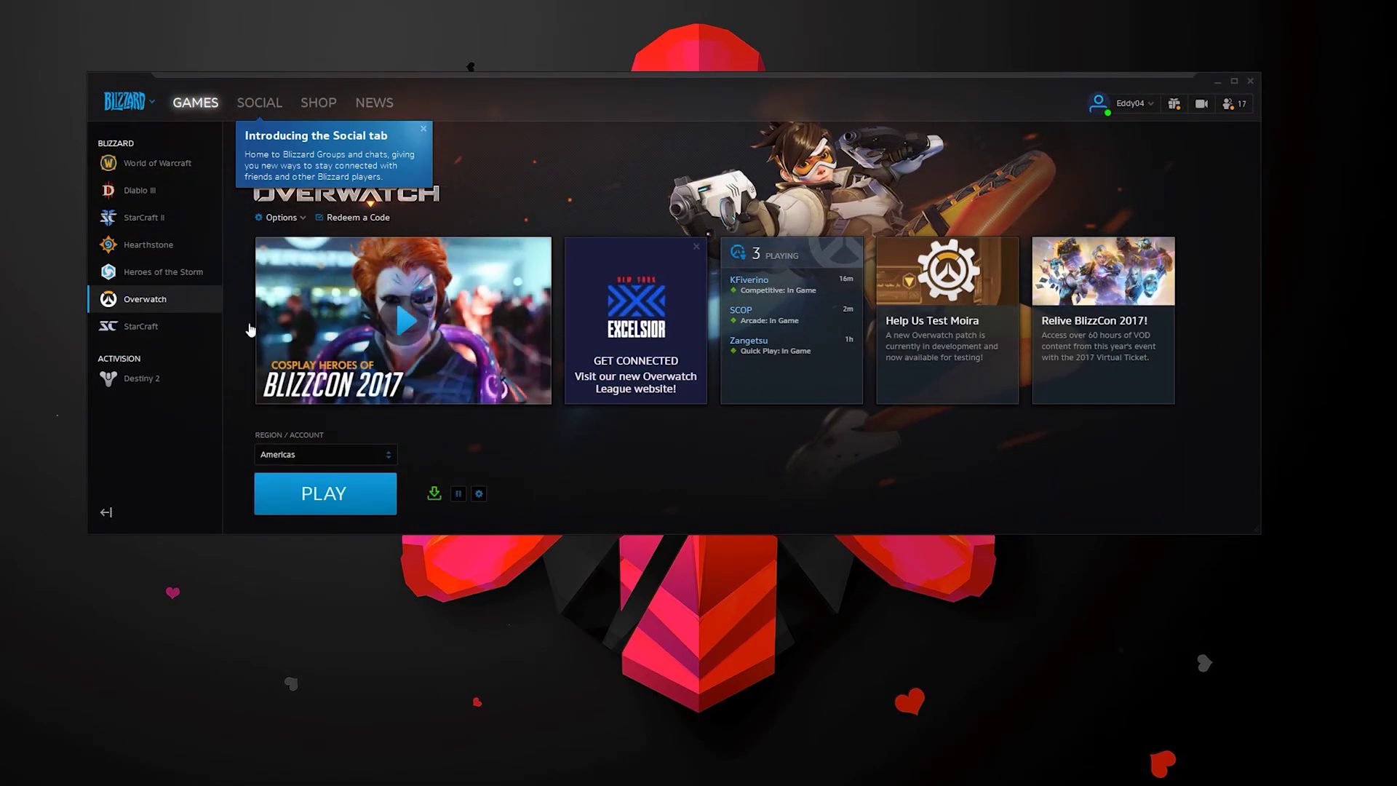
left_click(106, 511)
left_click(106, 512)
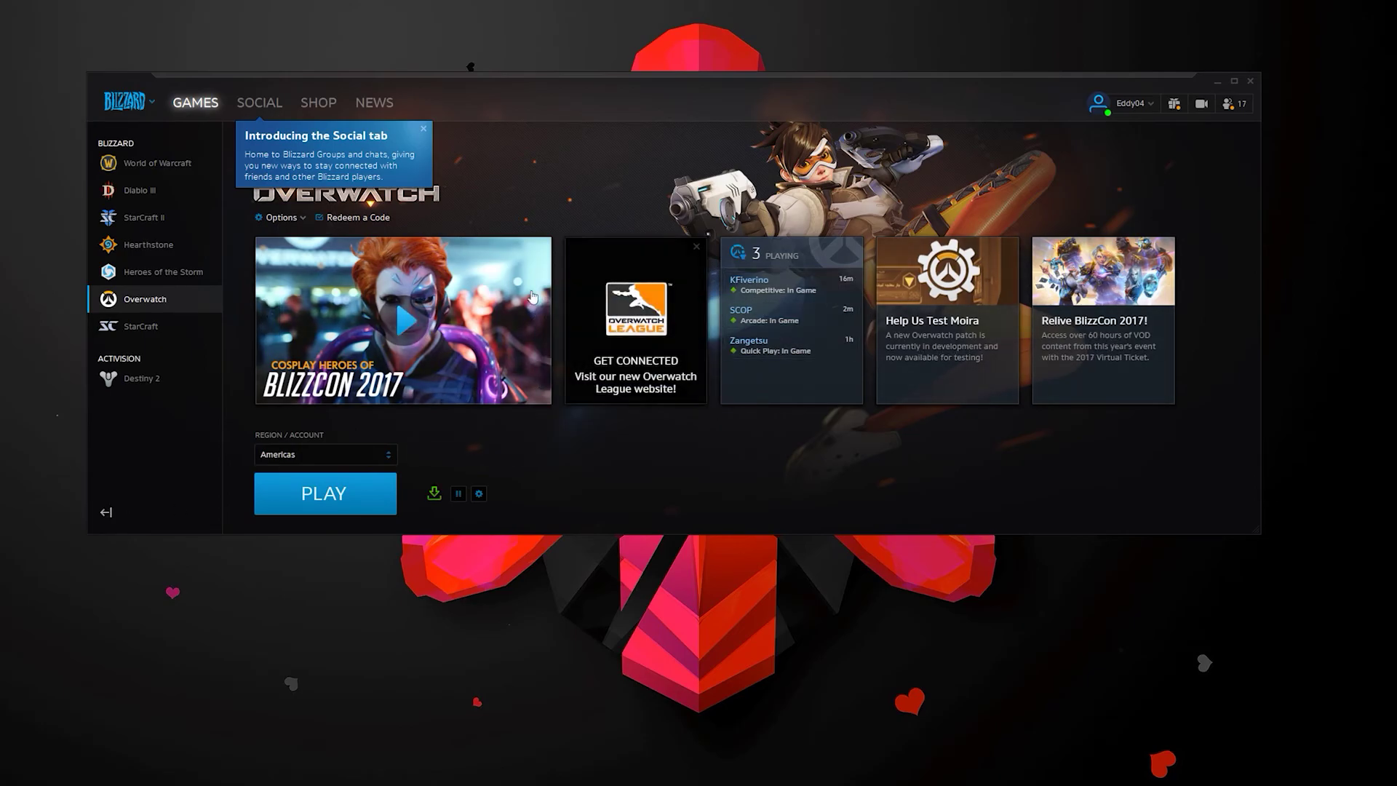
left_click(423, 129)
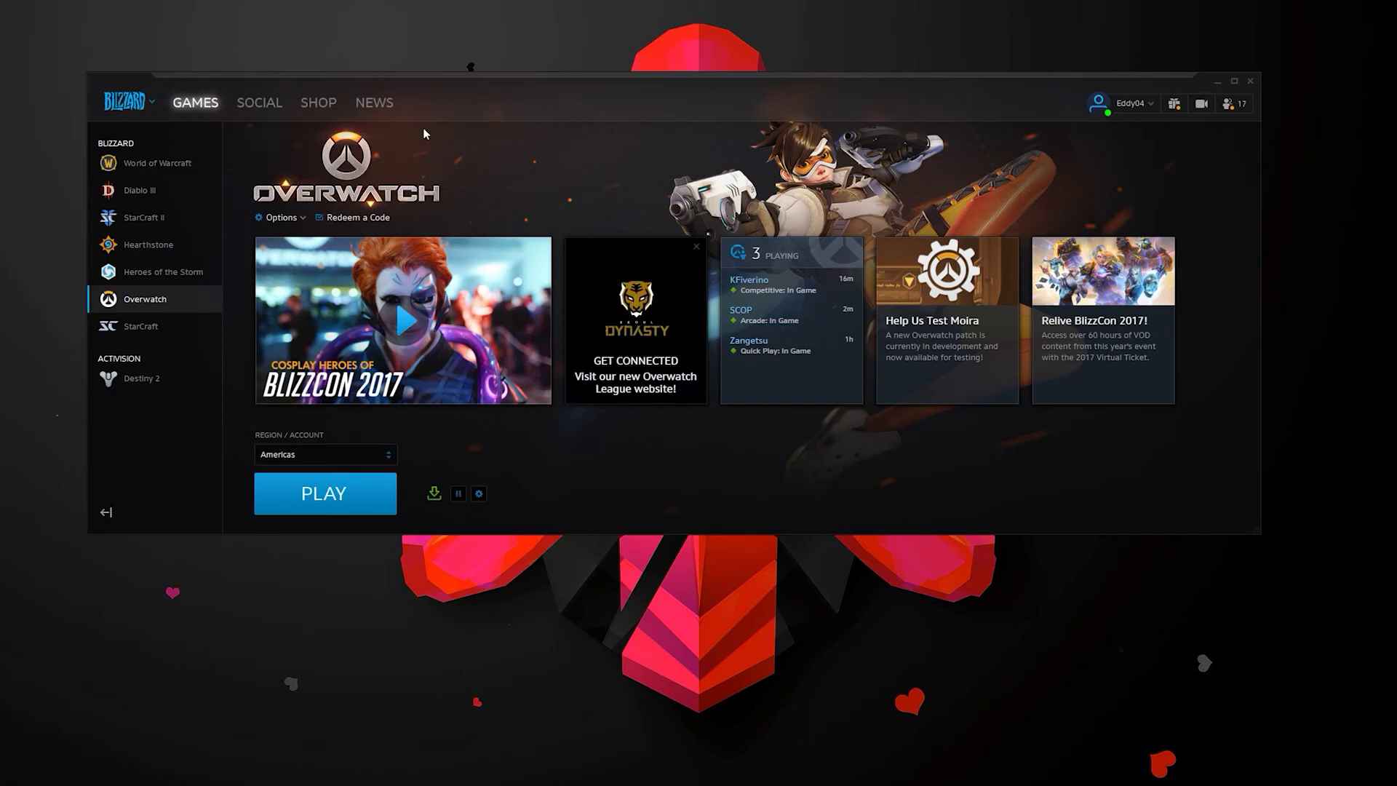
mouse_move(434, 494)
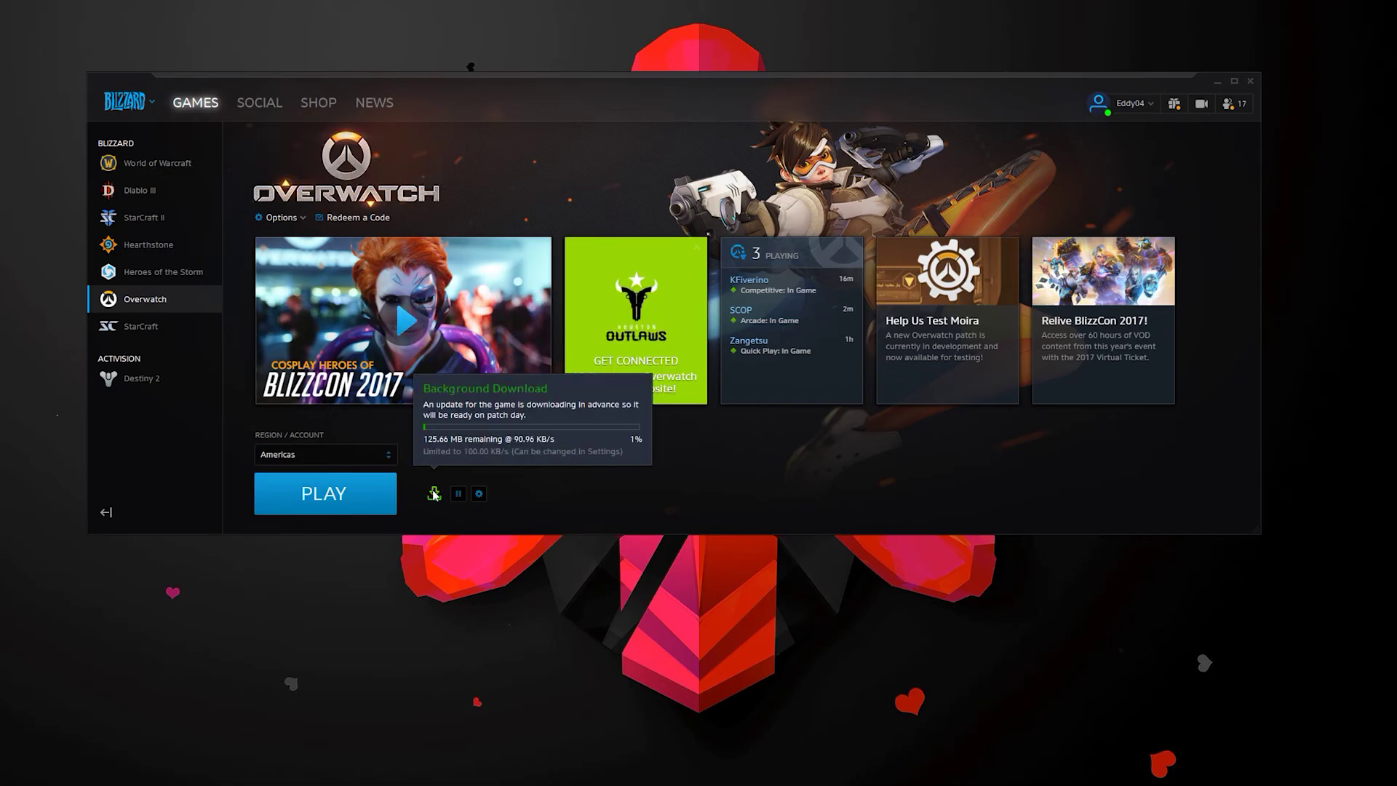